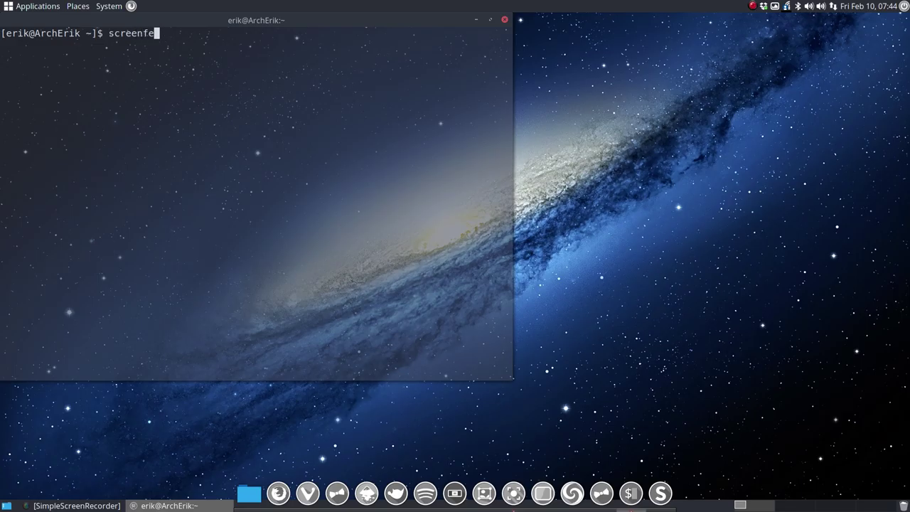
Step: Run screenfetch in the terminal, highlight the desktop environment entry in its output, and close the terminal
key("Return")
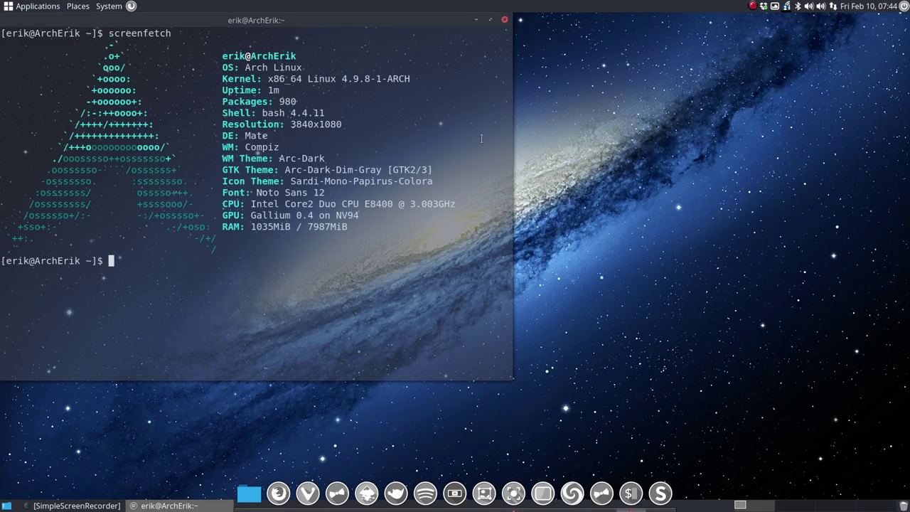
left_click_drag(253, 21, 440, 45)
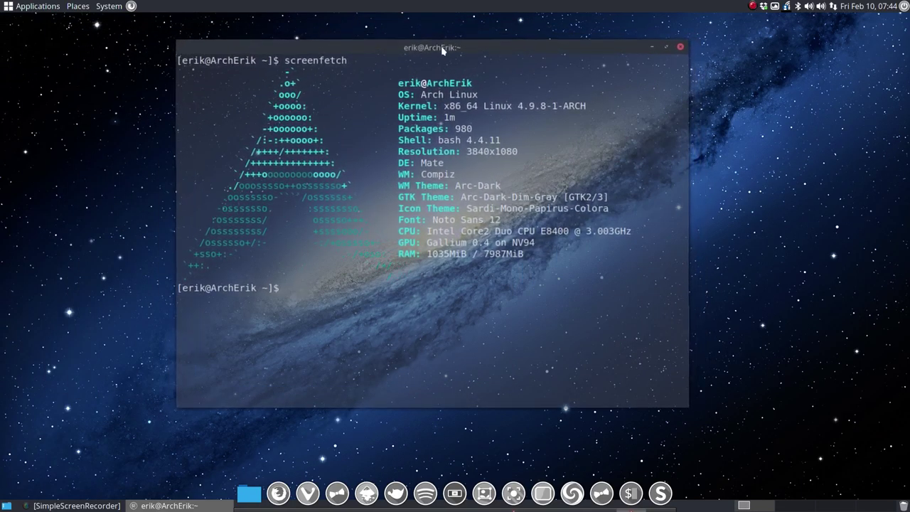
left_click_drag(416, 162, 445, 162)
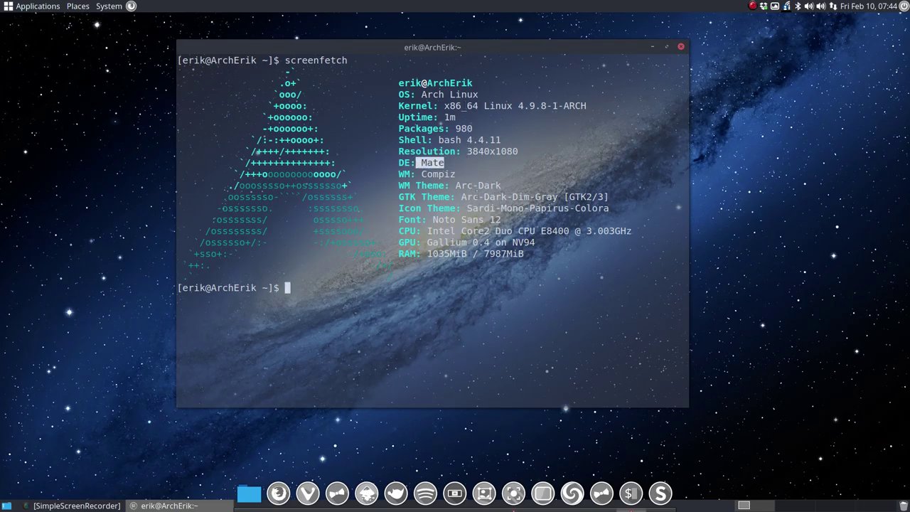
left_click(681, 47)
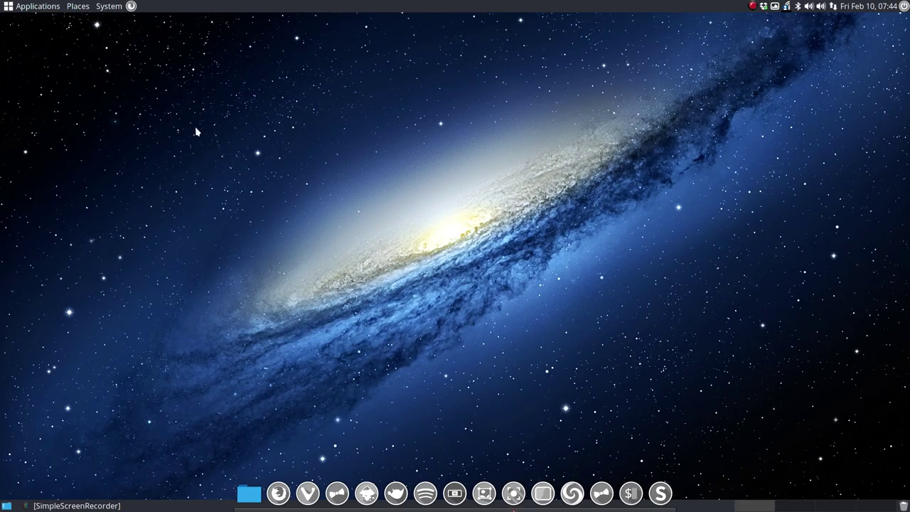
Step: Open a new terminal and search the package repositories with "packer compiz", showing the results from the first entry
key("ctrl+alt+t")
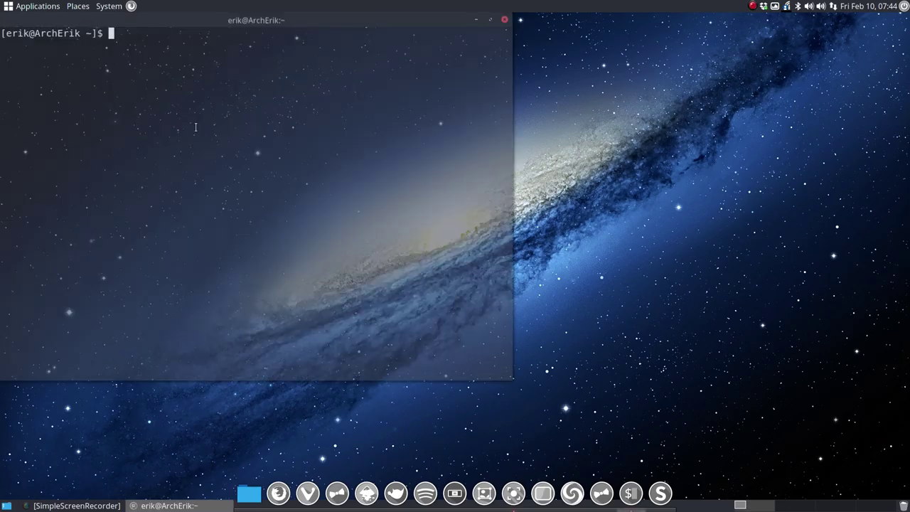
type("packer compiz")
key("Return")
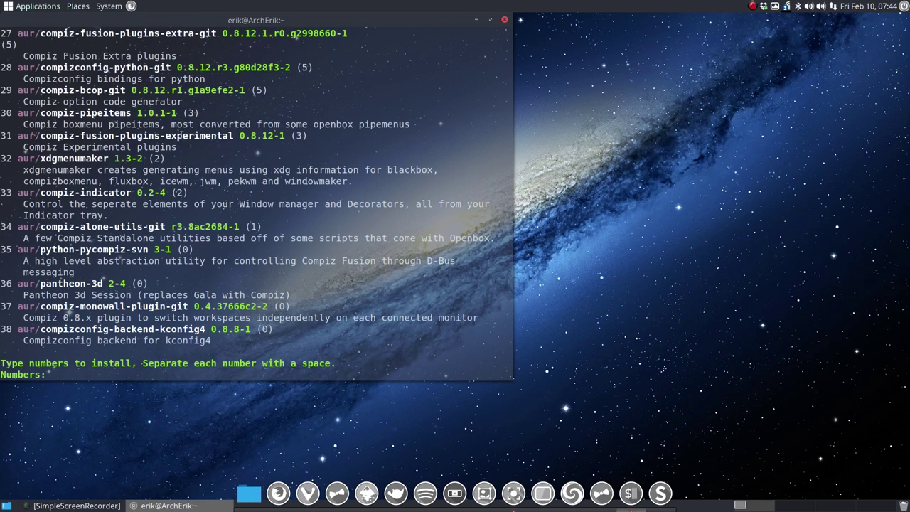
scroll(181, 135, "up", 15)
left_click_drag(242, 23, 386, 33)
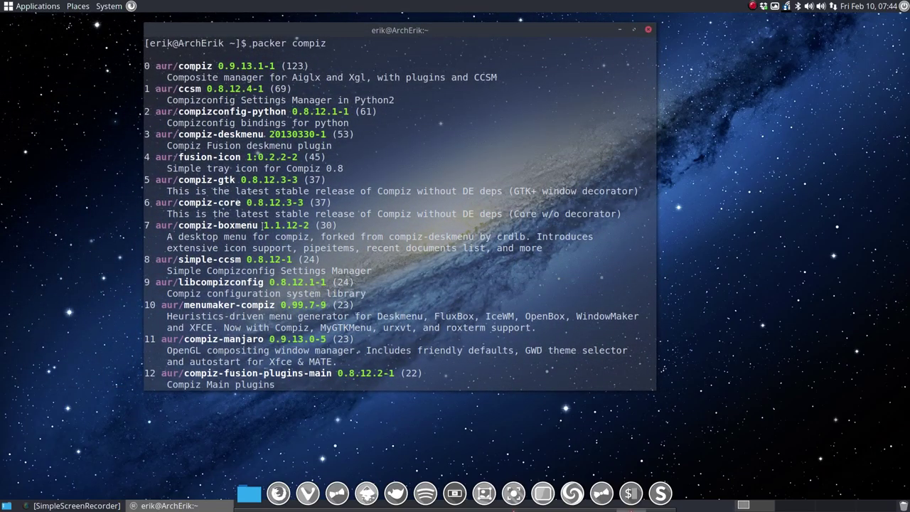
Step: Highlight the compiz-manjaro entry in the package results, keeping the terminal open
left_click_drag(268, 342, 141, 340)
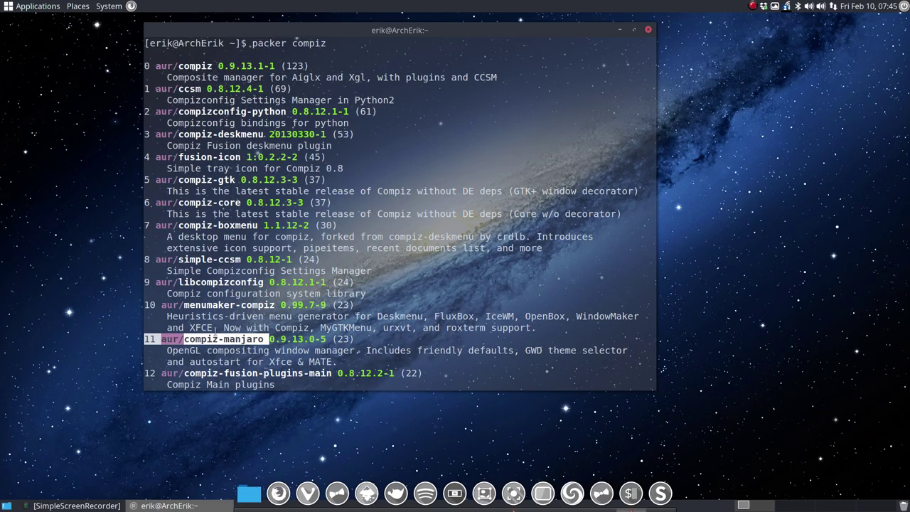
left_click(182, 331)
left_click_drag(146, 339, 264, 340)
left_click(648, 32)
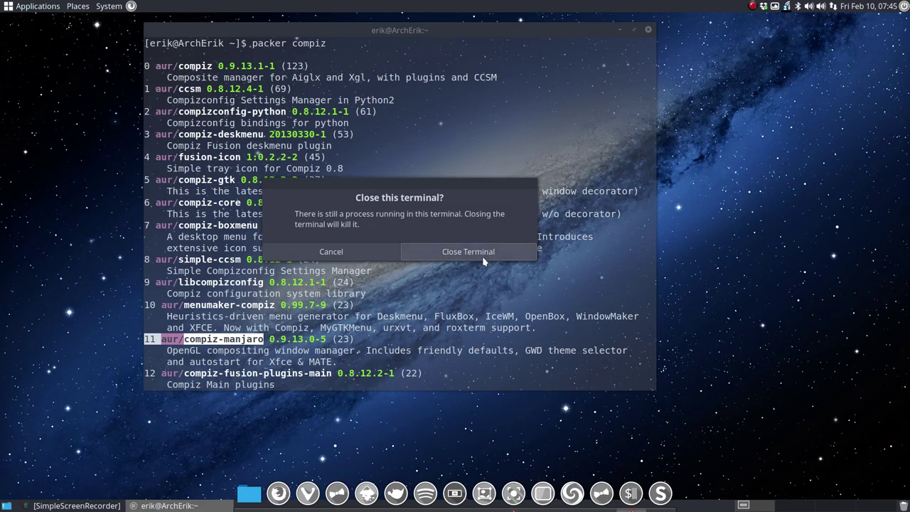
left_click(333, 250)
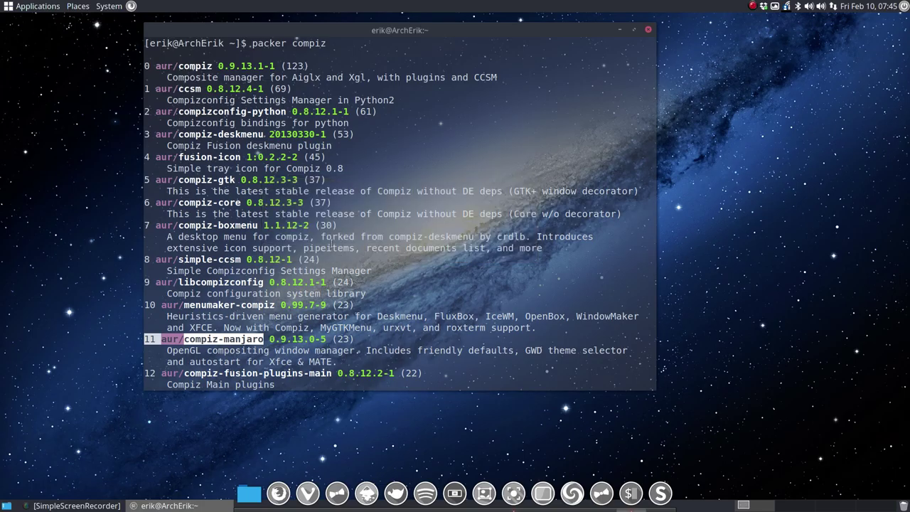
Step: Highlight the ccsm and compiz-manjaro package names in the results, and close the terminal without installing anything
left_click_drag(179, 89, 206, 89)
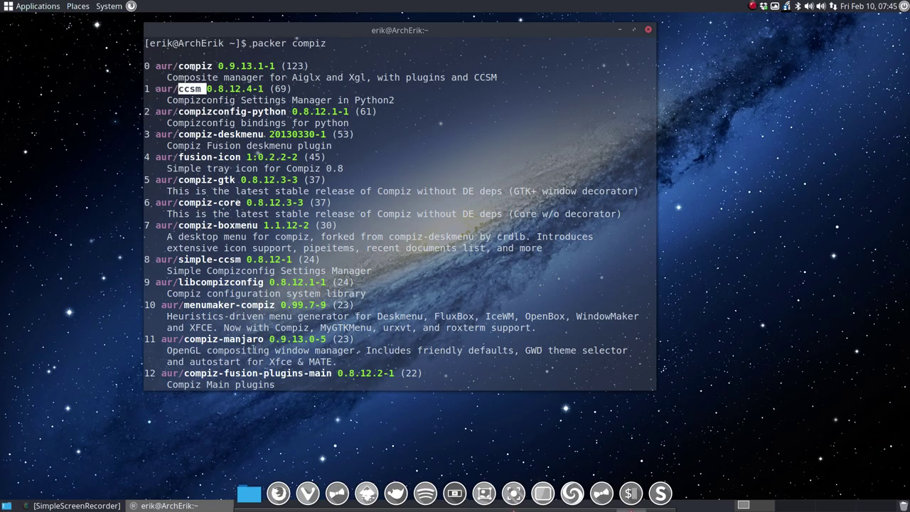
left_click_drag(186, 339, 271, 339)
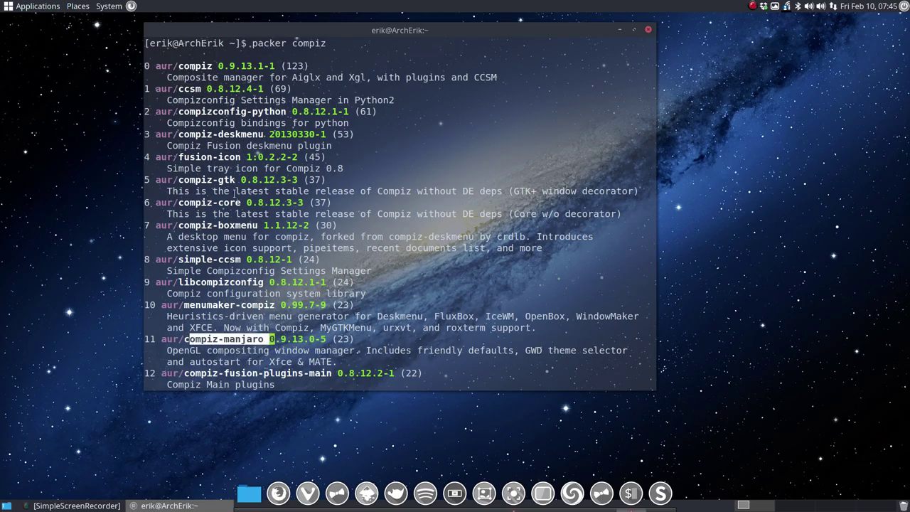
double_click(179, 87)
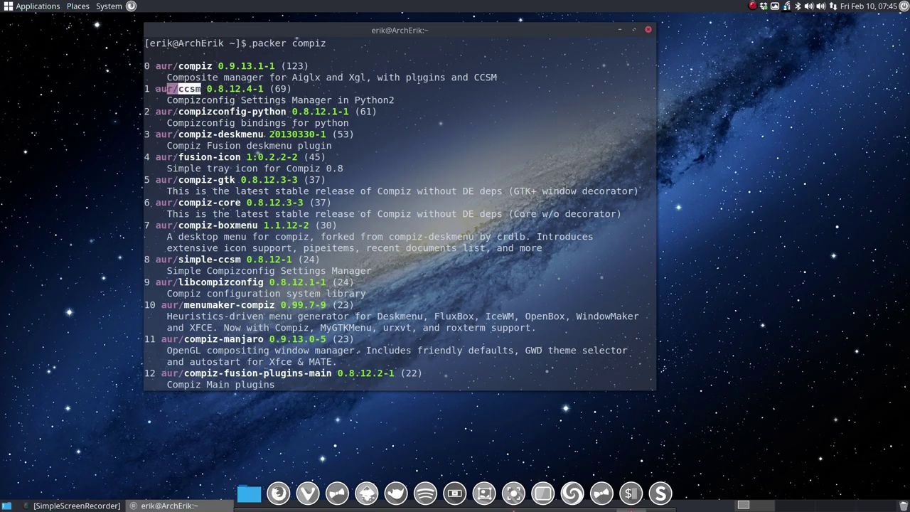
left_click(647, 30)
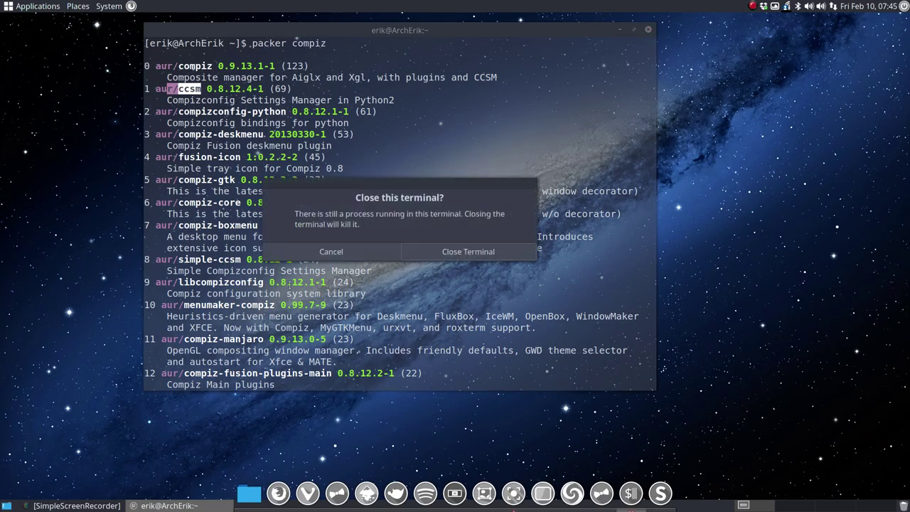
left_click(458, 254)
Step: Open CompizConfig Settings Manager from the Look and Feel preferences, accept its caution message, and move its window toward the screen's centre
left_click(110, 6)
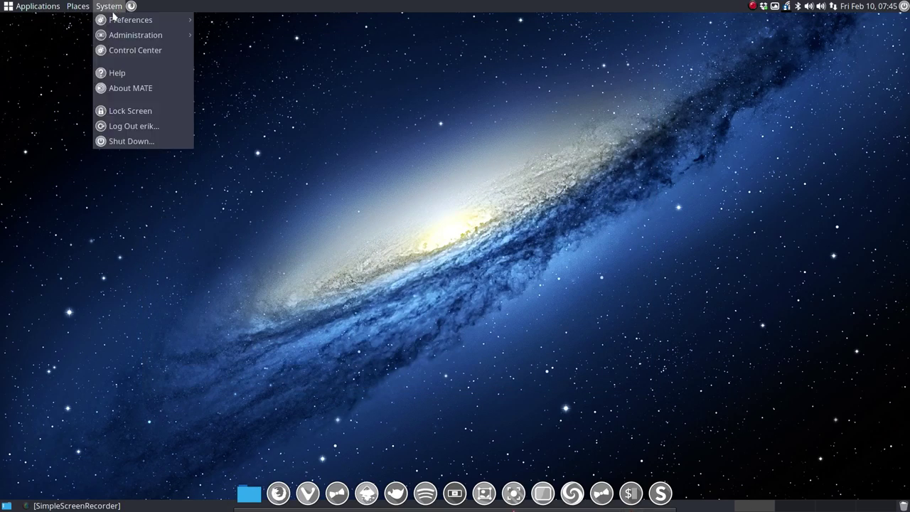
mouse_move(123, 21)
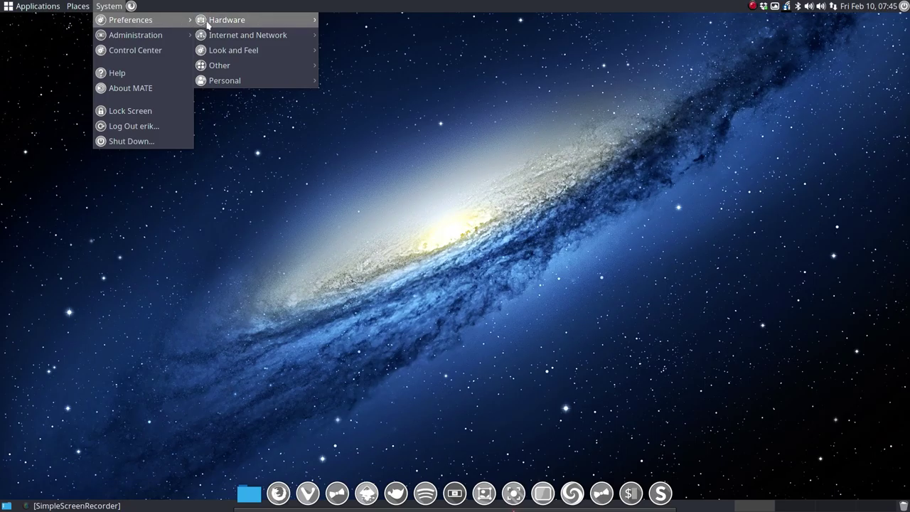
mouse_move(249, 58)
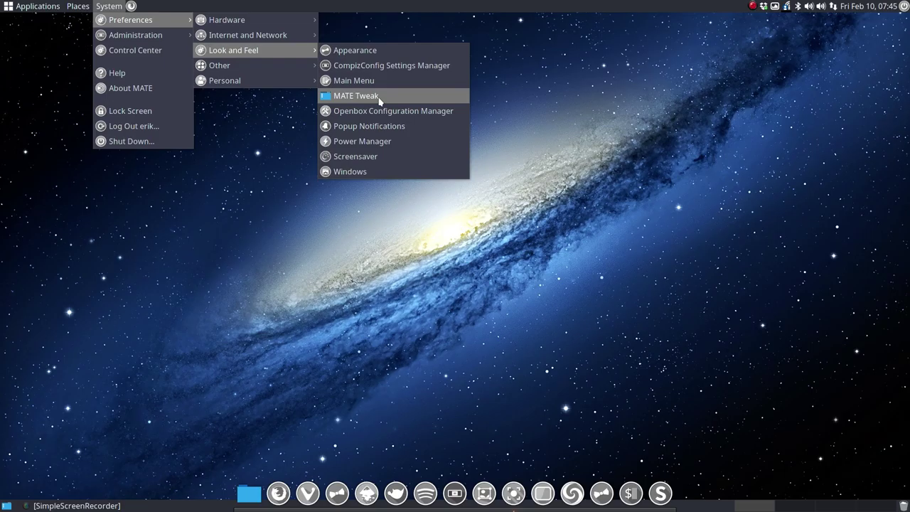
left_click(391, 65)
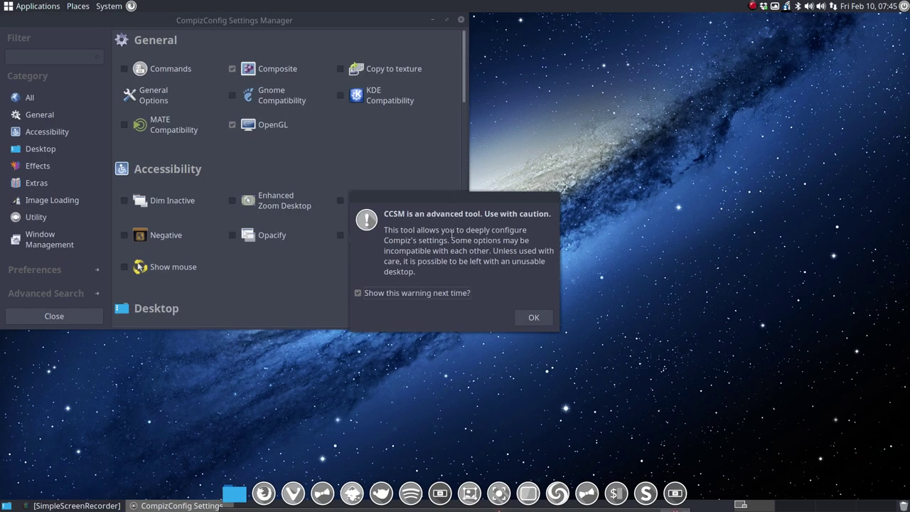
left_click(541, 319)
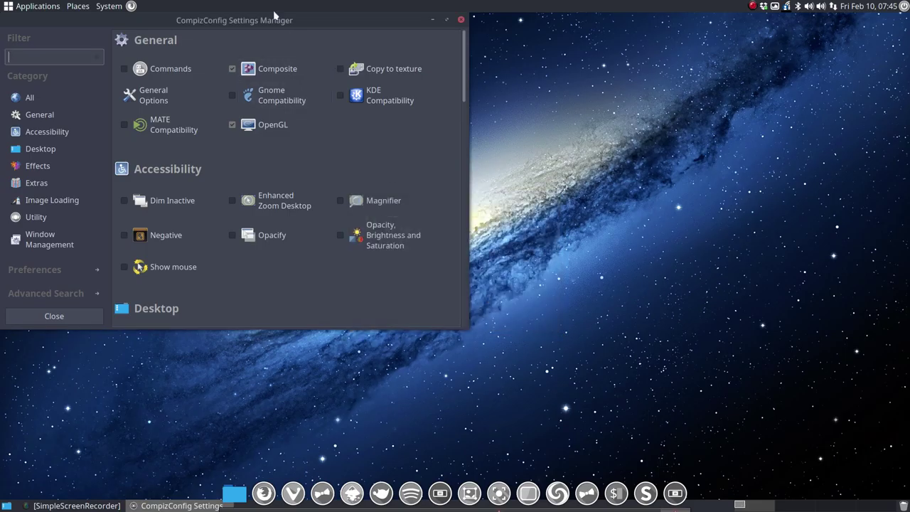
left_click_drag(227, 19, 319, 66)
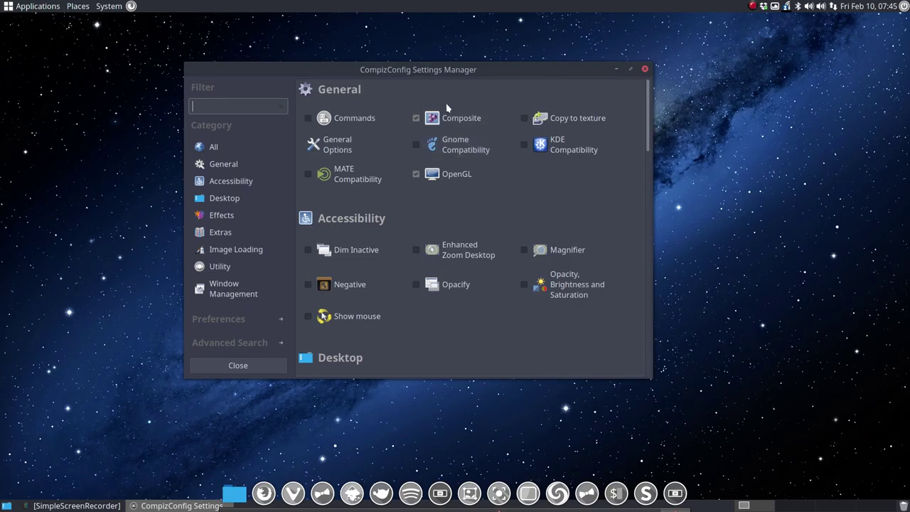
Step: Try out the Wizard plugin's particle effect from the Effects category, and disable the plugin again
scroll(473, 280, "down", 8)
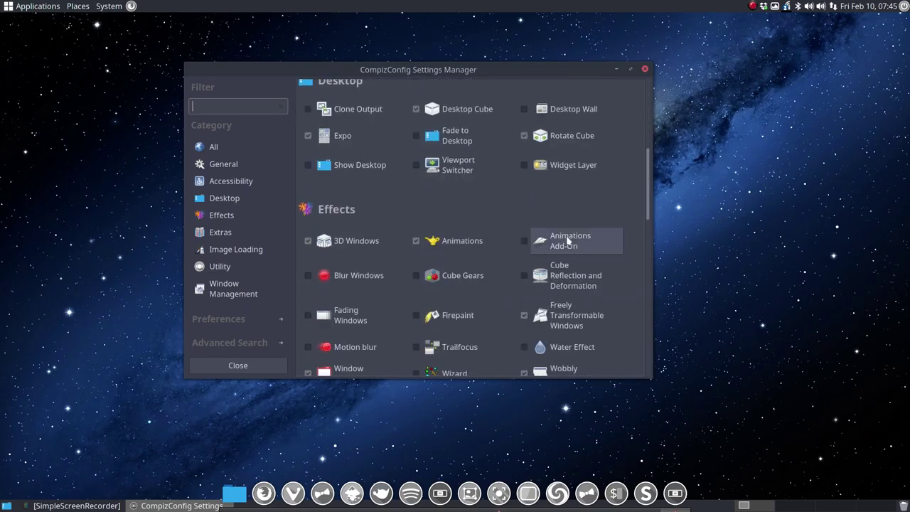
scroll(597, 252, "down", 4)
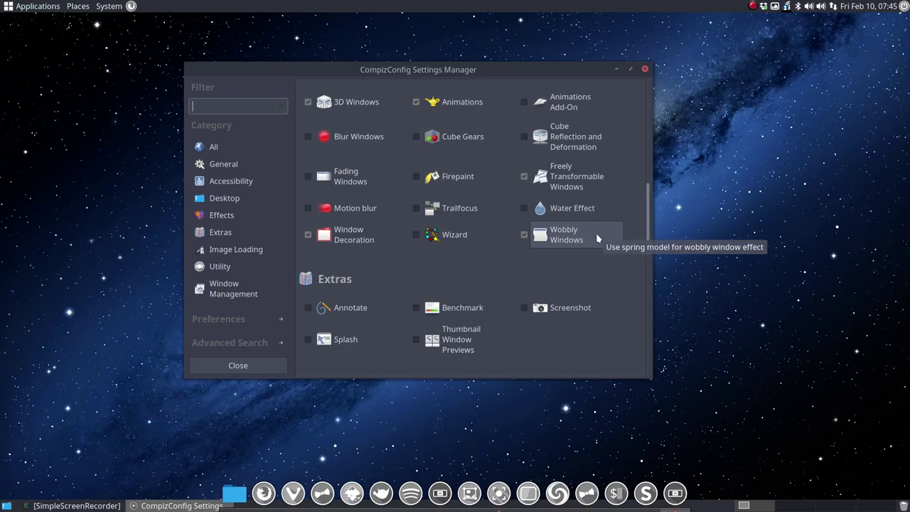
left_click(424, 242)
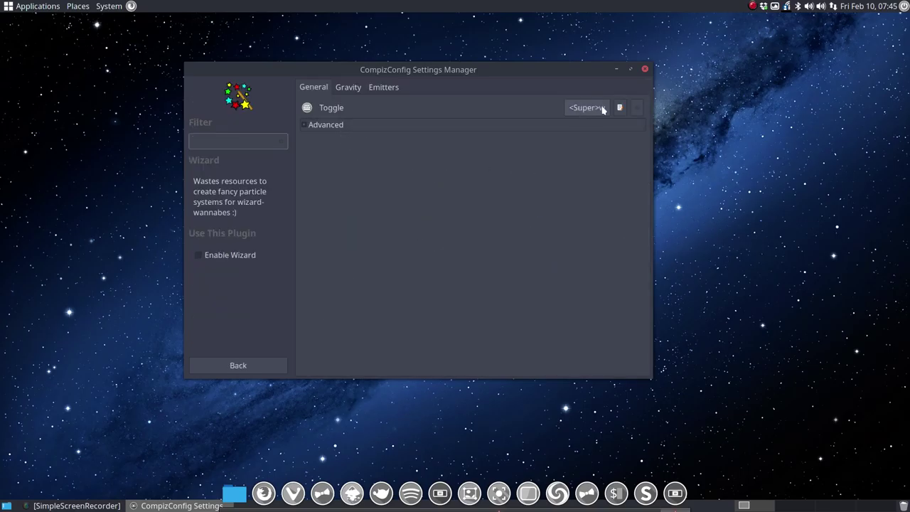
left_click(197, 256)
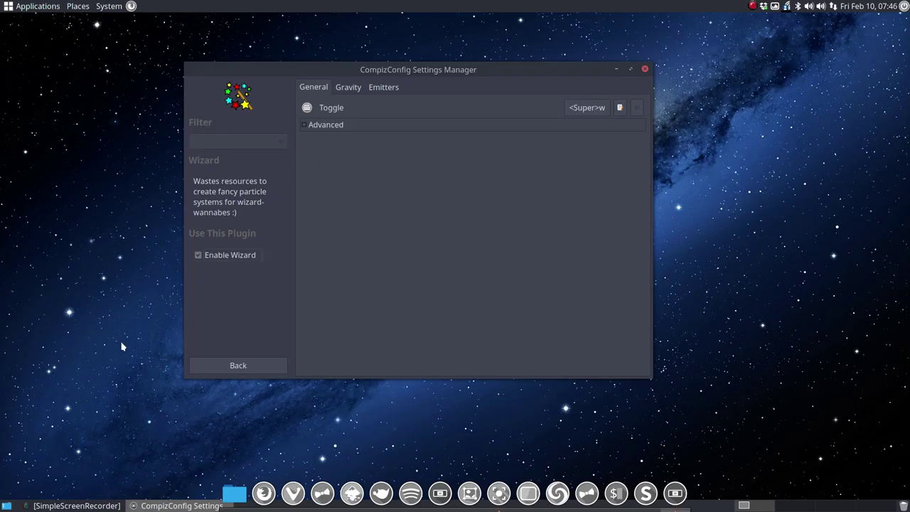
key("super+w")
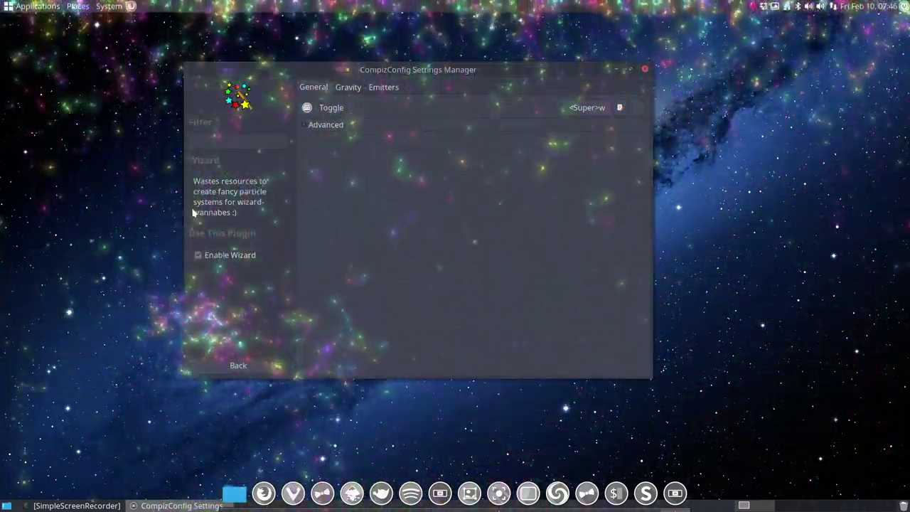
left_click(197, 260)
left_click(235, 366)
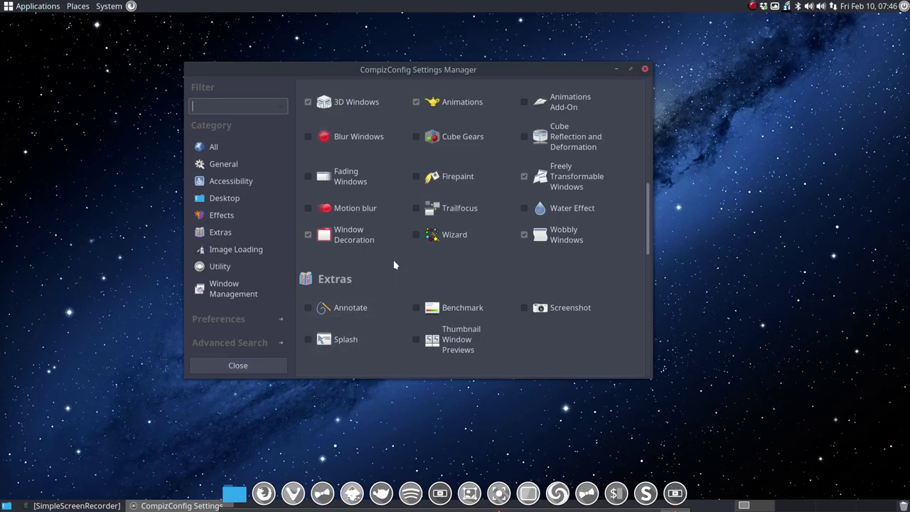
Step: Try out the Water Effect plugin's rain on the desktop, and disable the plugin again
left_click(525, 209)
left_click(549, 214)
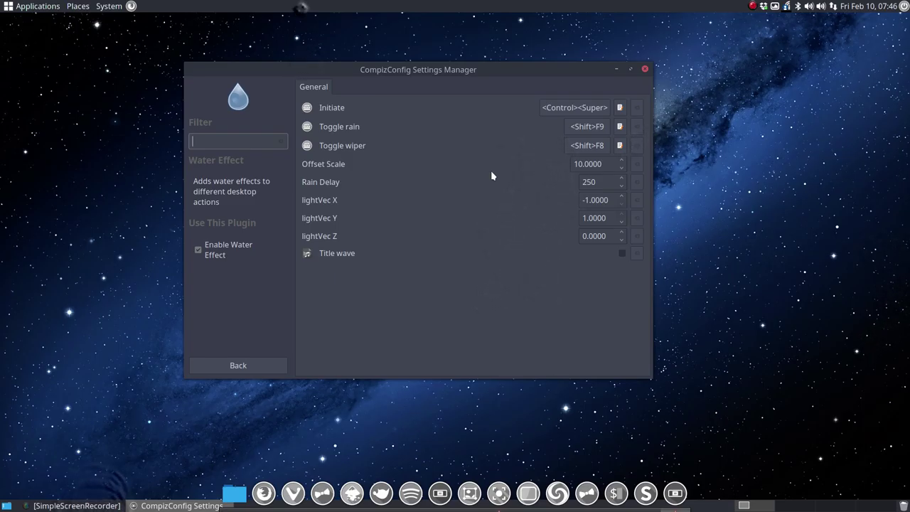
type("9")
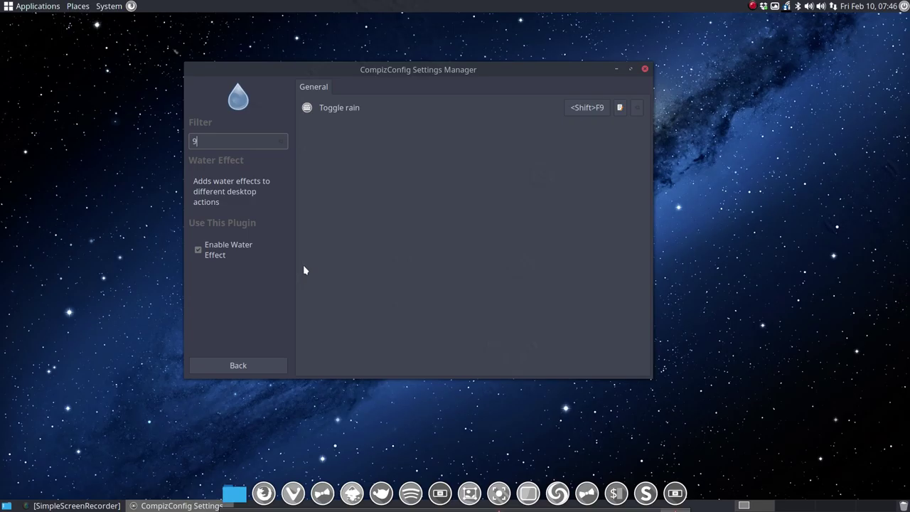
key("BackSpace")
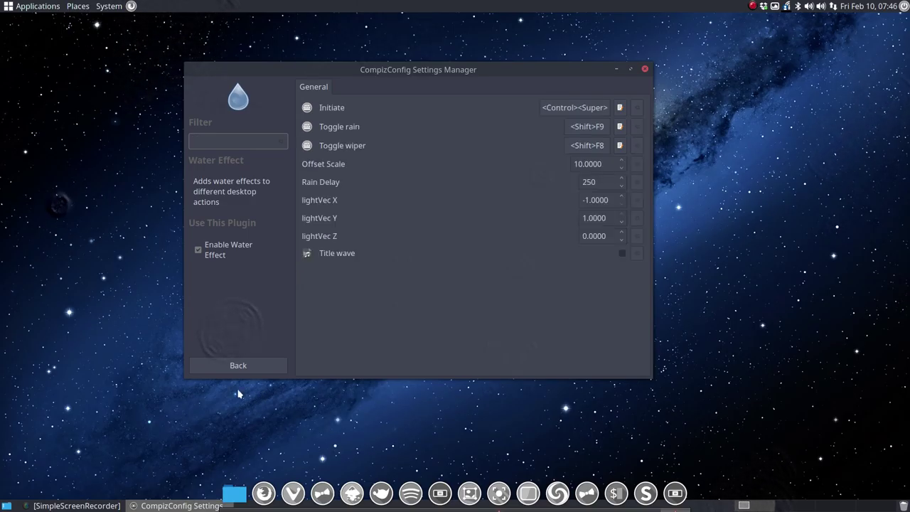
left_click(202, 411)
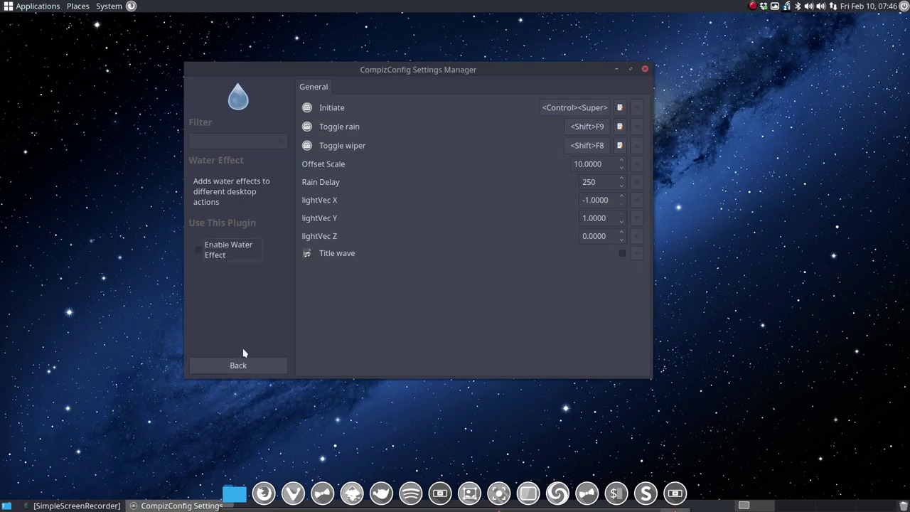
left_click(230, 371)
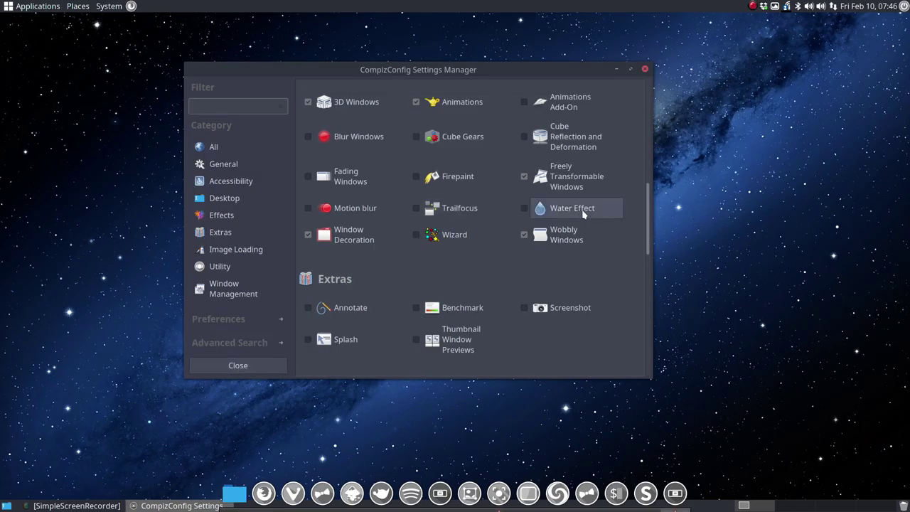
Step: Enable the Trailfocus plugin and review its Appearance and Behaviour settings
left_click(455, 207)
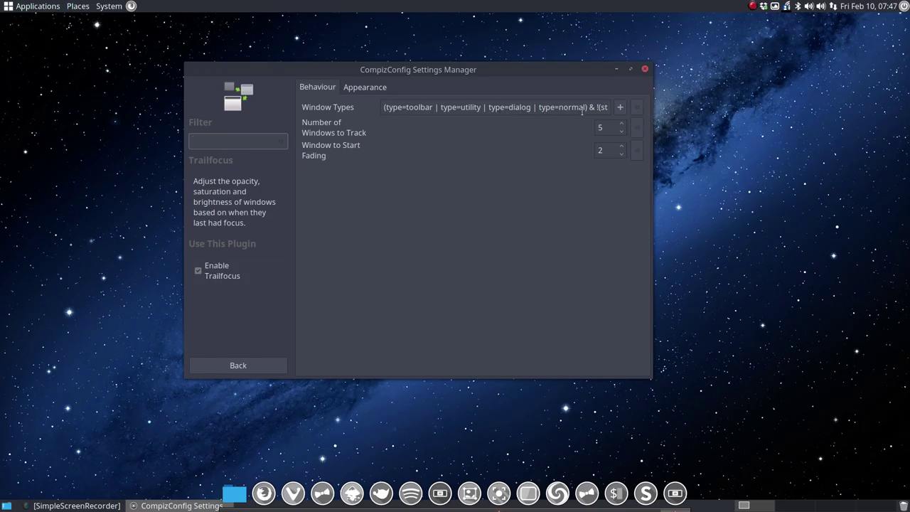
left_click(359, 87)
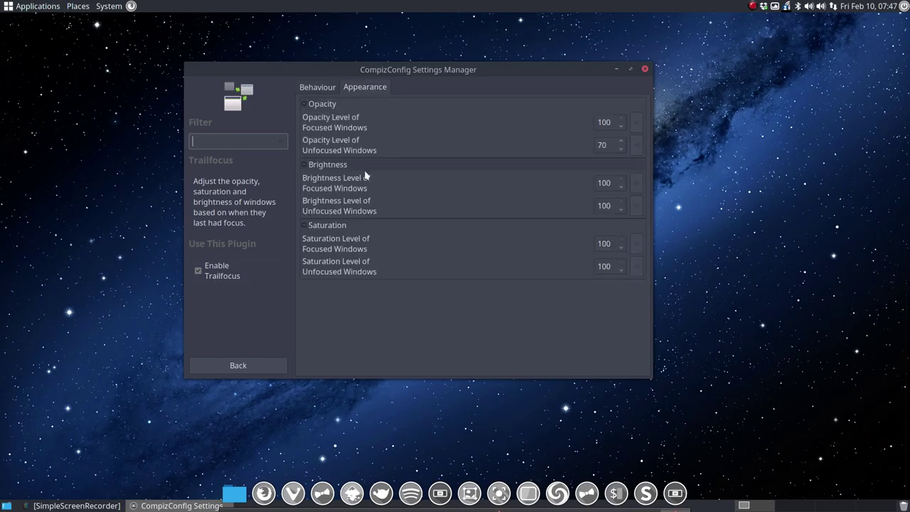
left_click_drag(441, 72, 415, 53)
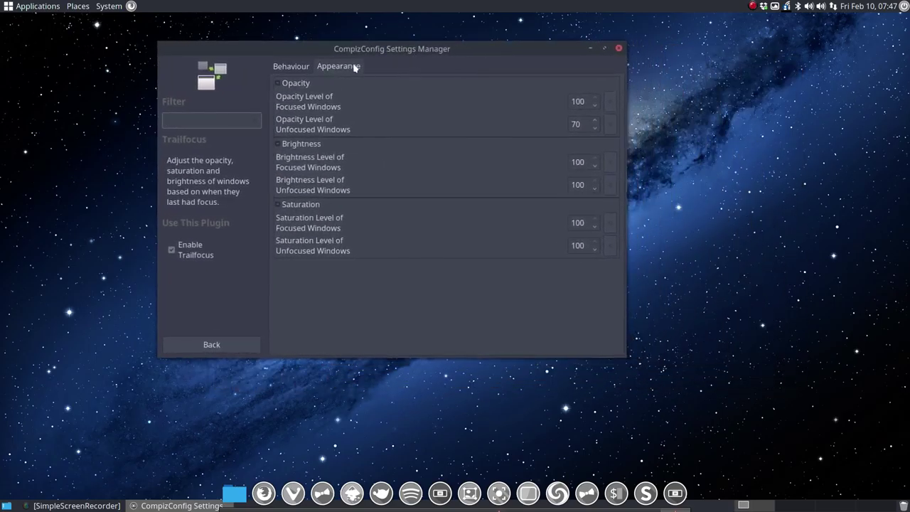
left_click(292, 67)
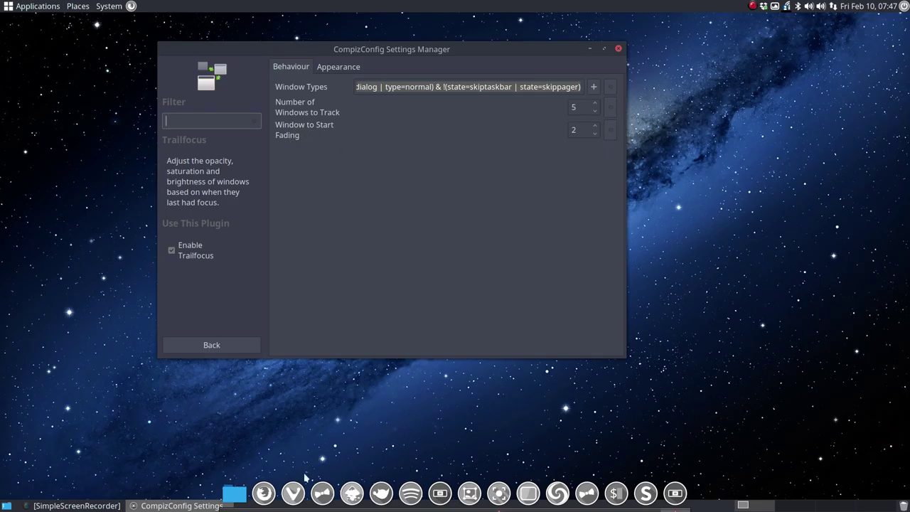
Step: Test Trailfocus by moving a Home Folder window over the settings window, close that folder window, and disable the plugin
left_click(84, 8)
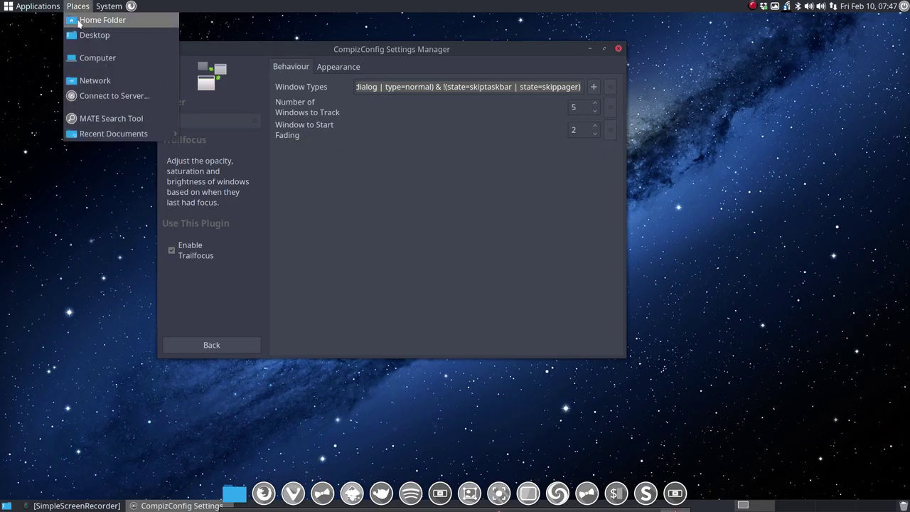
left_click(92, 20)
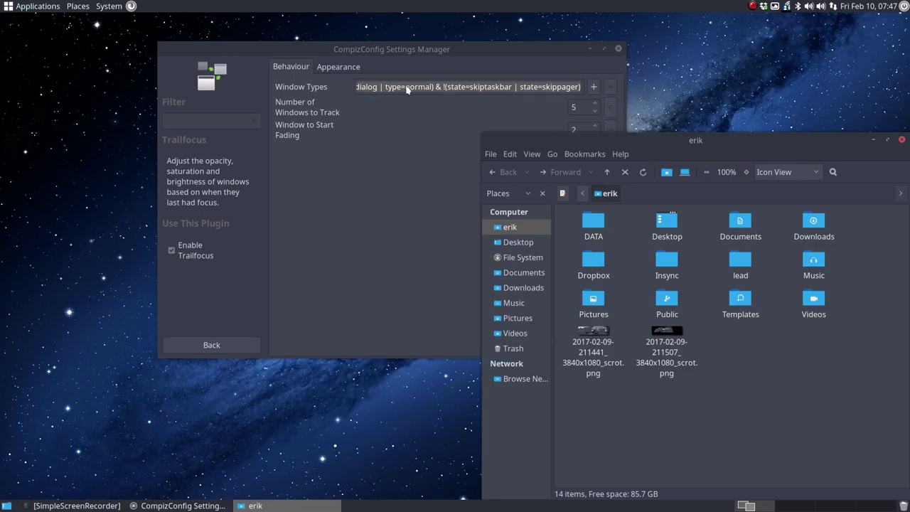
left_click_drag(744, 148, 683, 77)
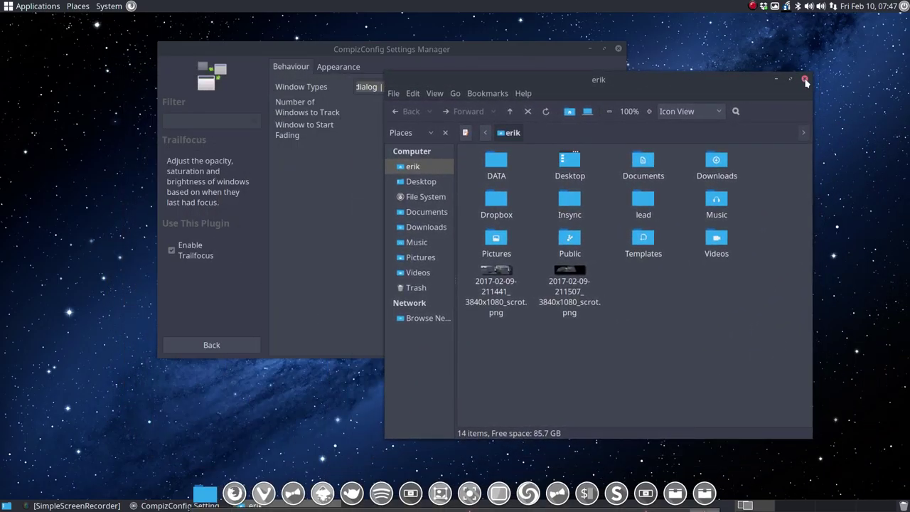
left_click(805, 80)
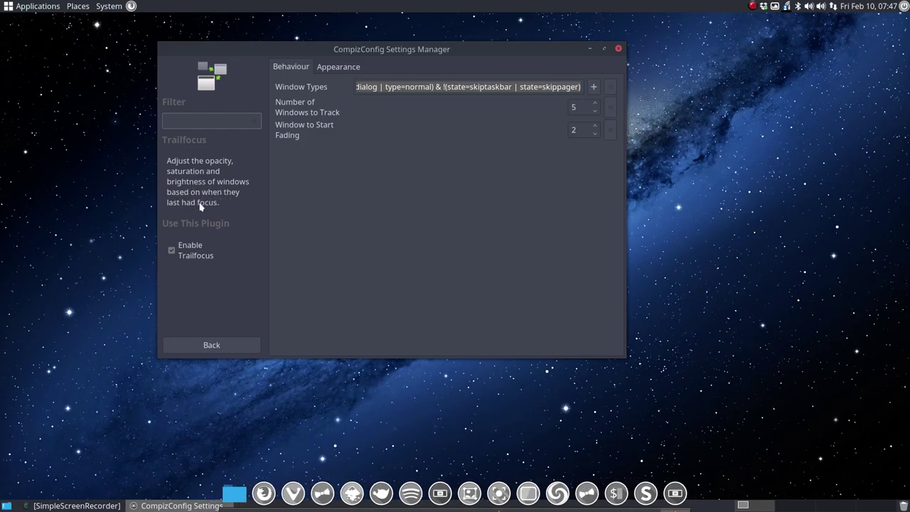
left_click_drag(395, 49, 446, 48)
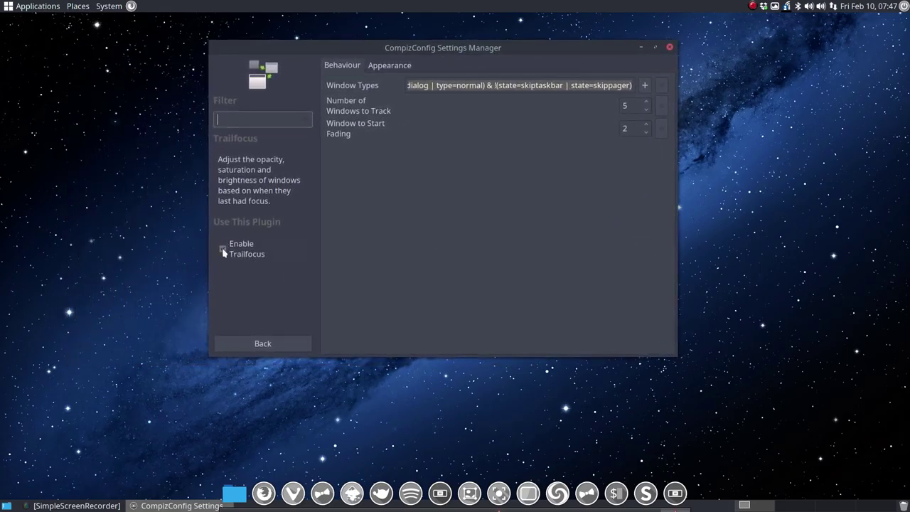
left_click(255, 347)
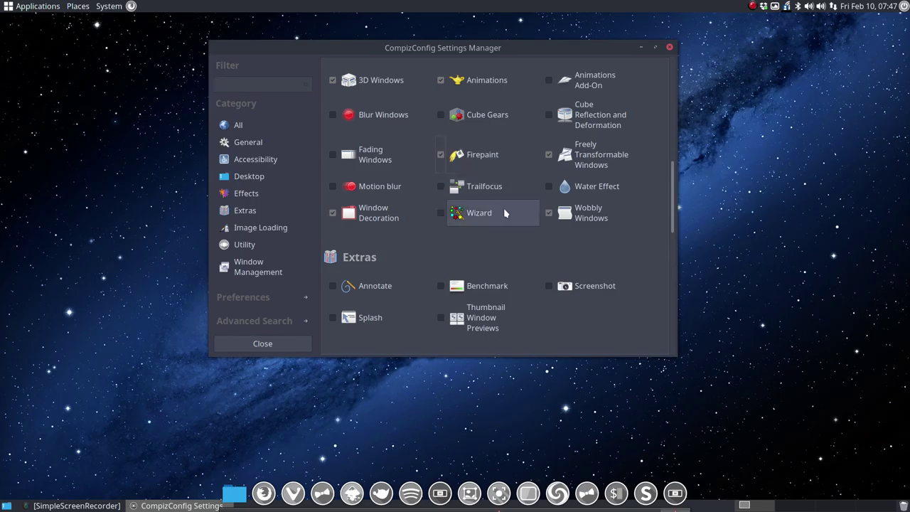
Step: Try out the Firepaint plugin by painting fire strokes across the desktop with its initiate shortcut, and disable the plugin
left_click(479, 158)
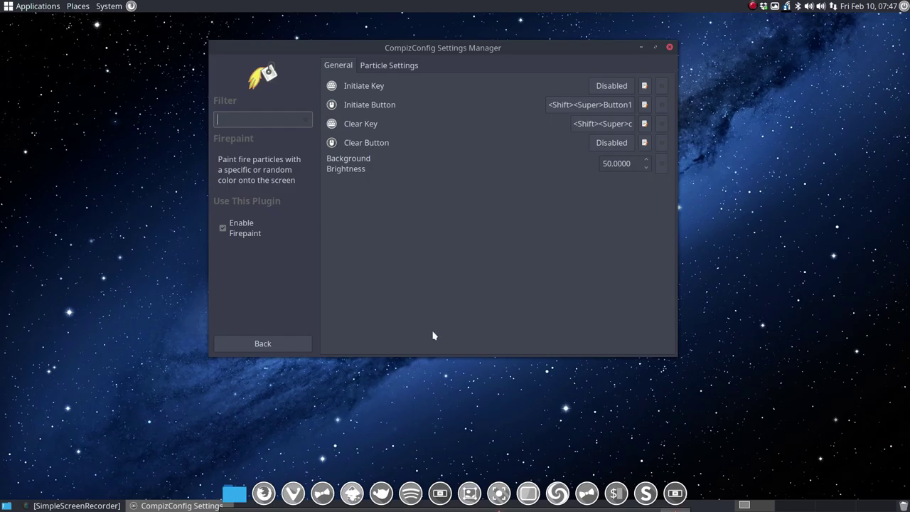
left_click(785, 235, "shift+super")
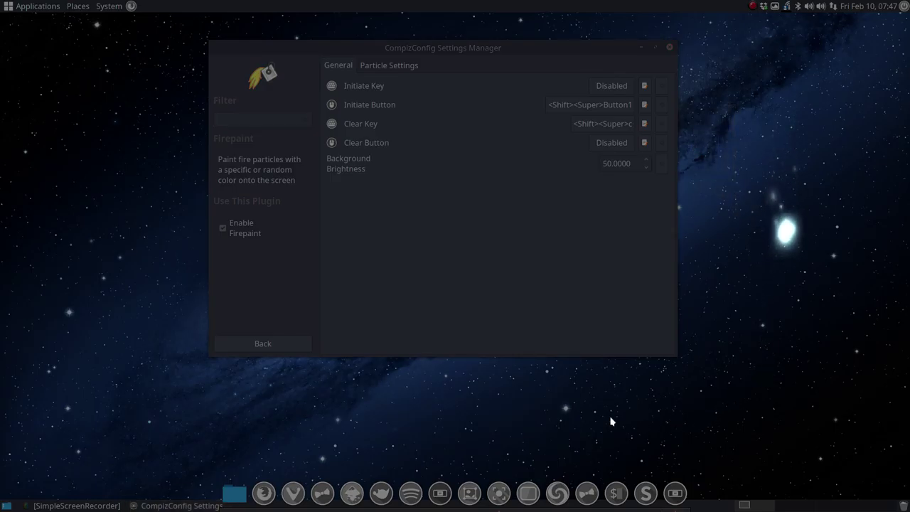
left_click(501, 402, "shift+super")
left_click(304, 408, "shift+super")
left_click(65, 280, "shift+super")
mouse_move(302, 384)
left_mouse_down()
mouse_move(301, 239)
mouse_move(488, 342)
mouse_move(535, 396)
left_mouse_up()
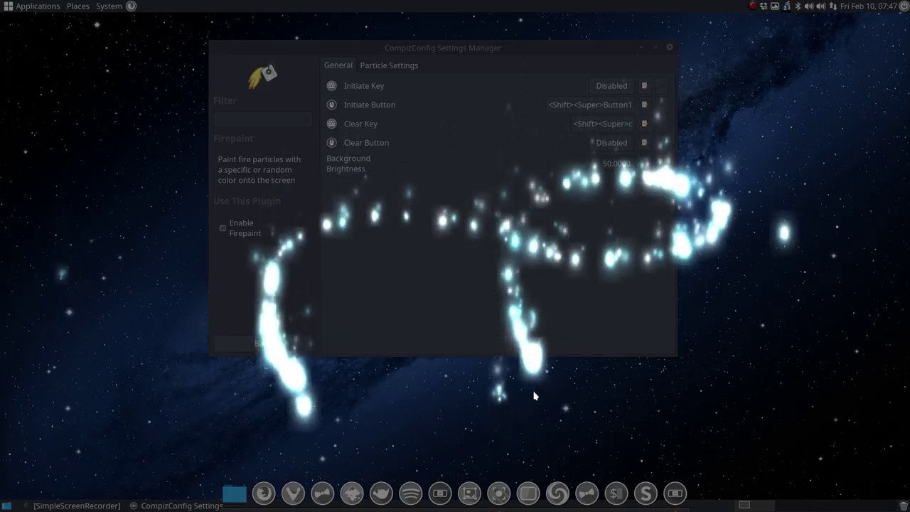
left_click(223, 229)
left_click(262, 345)
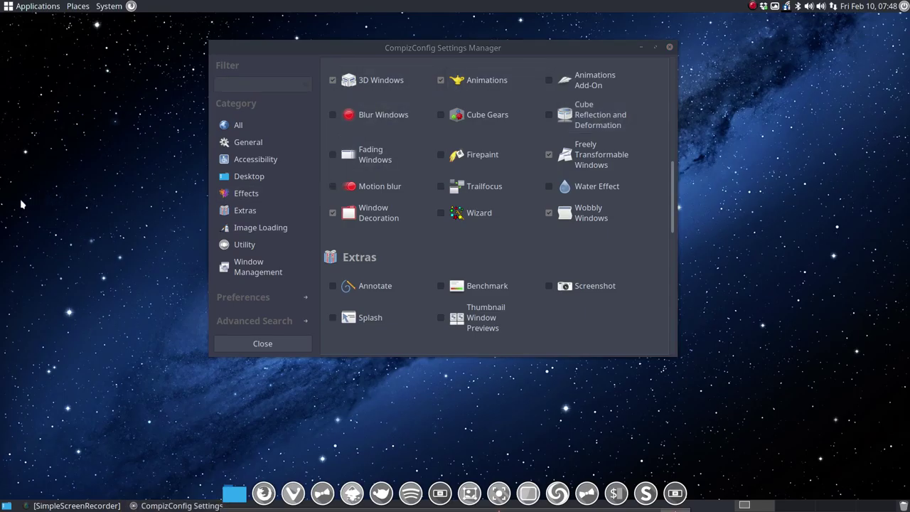
Step: Rotate the desktop cube to other workspaces, unfold it, and return to the workspace holding CompizConfig Settings Manager
key("ctrl+alt+Left")
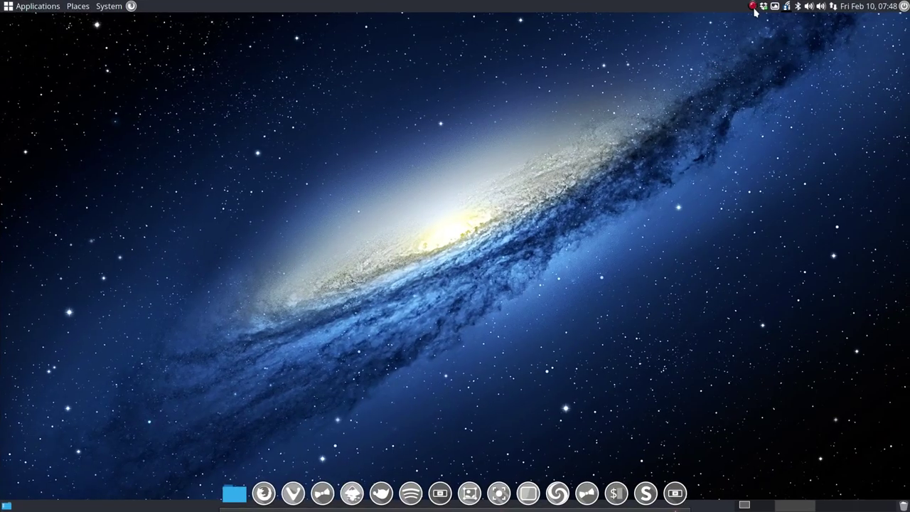
left_click(755, 7)
left_click(771, 14)
key("ctrl+alt+Down")
key("ctrl+alt+Left")
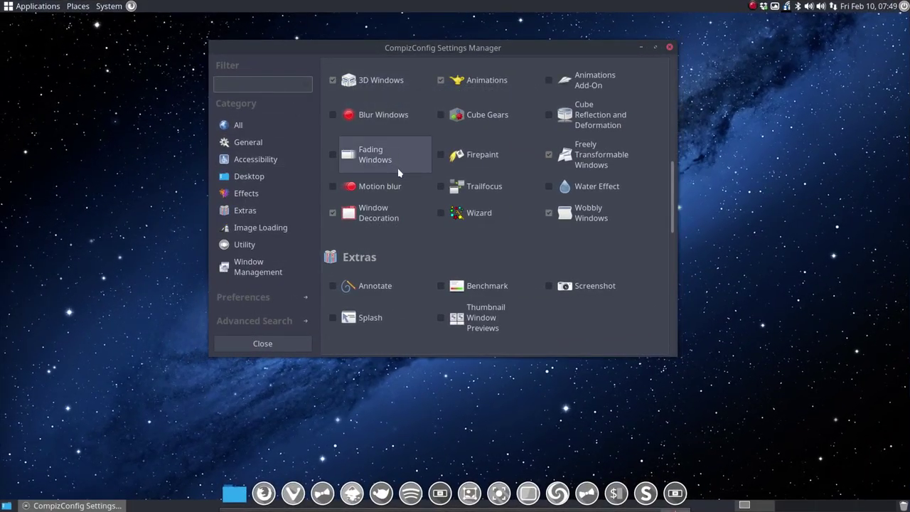
Step: Check the horizontal and vertical virtual desktop size in General Options, and return to the General category
scroll(397, 171, "up", 5)
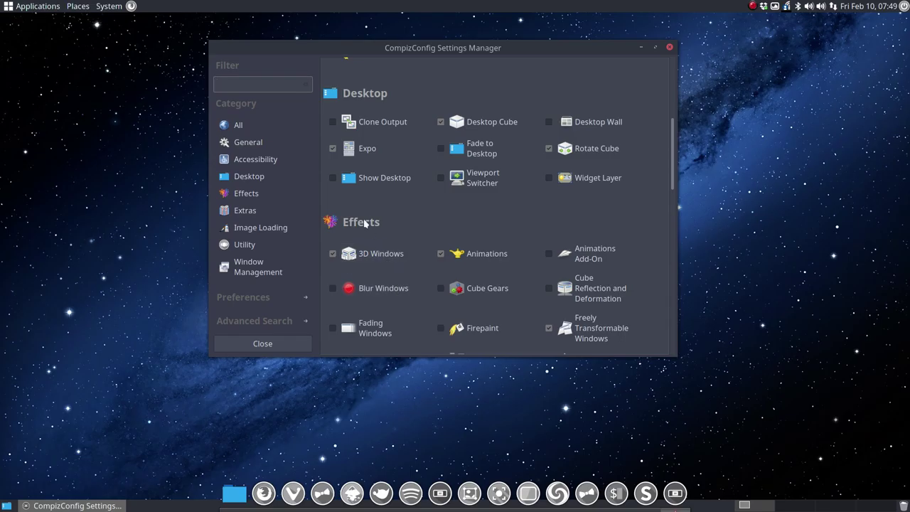
left_click(250, 146)
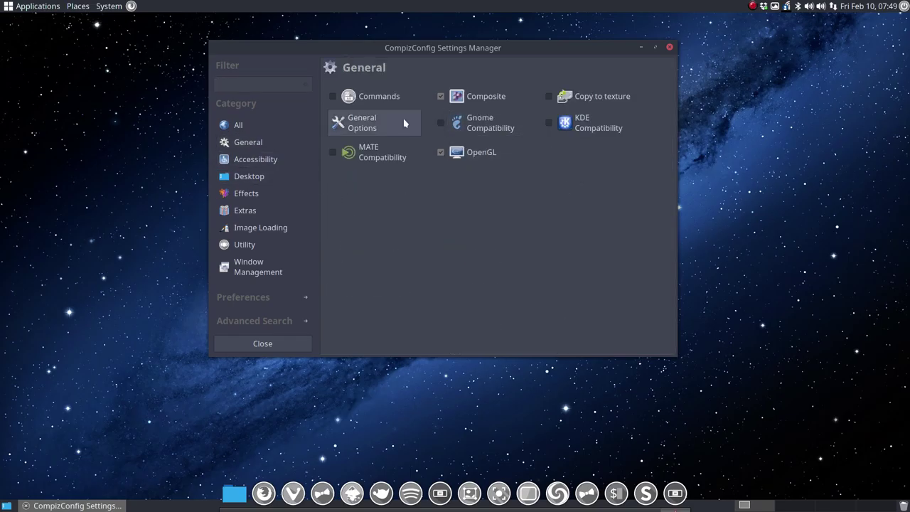
left_click(355, 122)
left_click(592, 67)
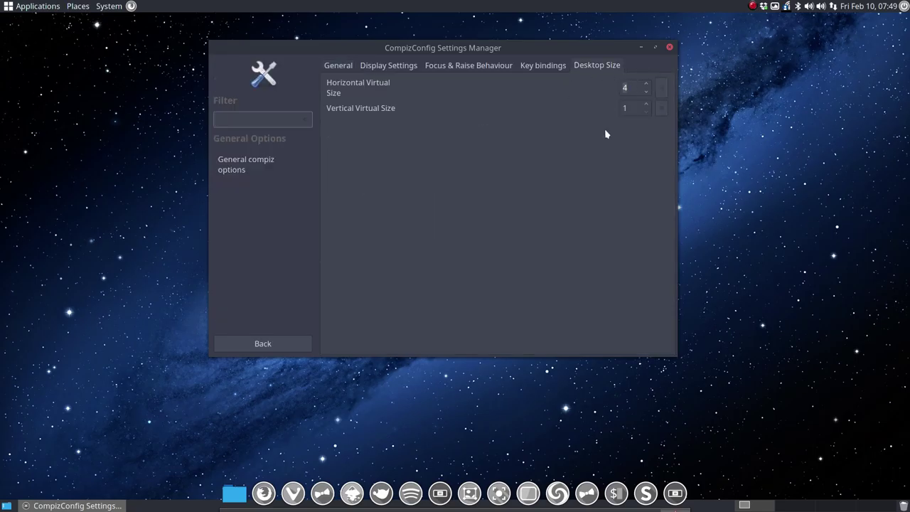
left_click(294, 343)
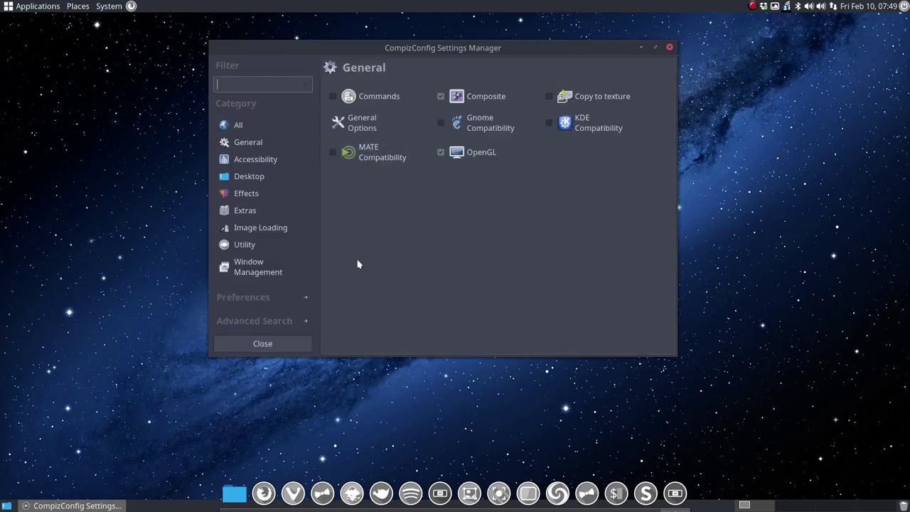
Step: Check the MATE Compatibility plugin's settings and return to the General category without enabling it
left_click(7, 8)
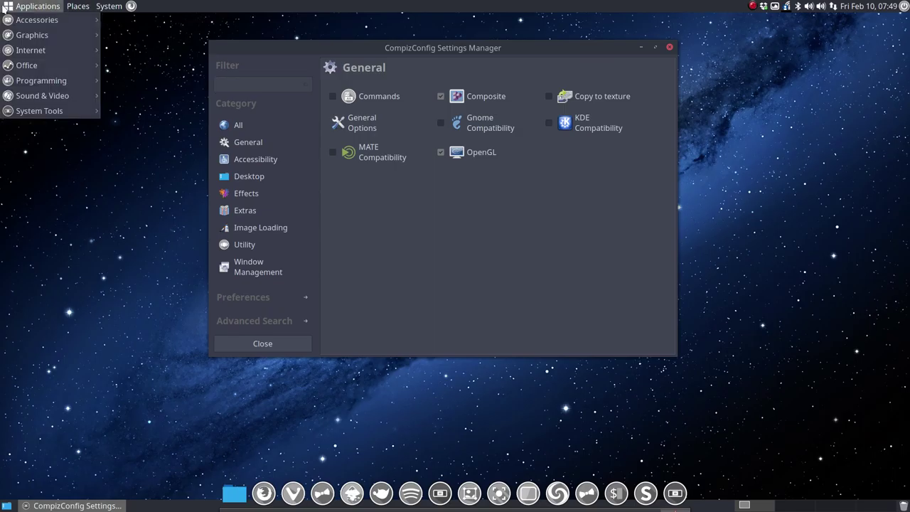
left_click(345, 227)
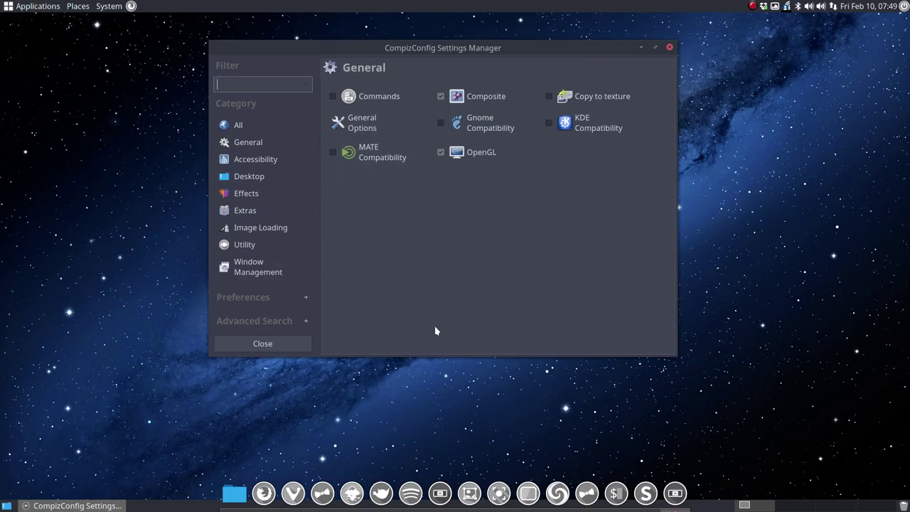
left_click(376, 162)
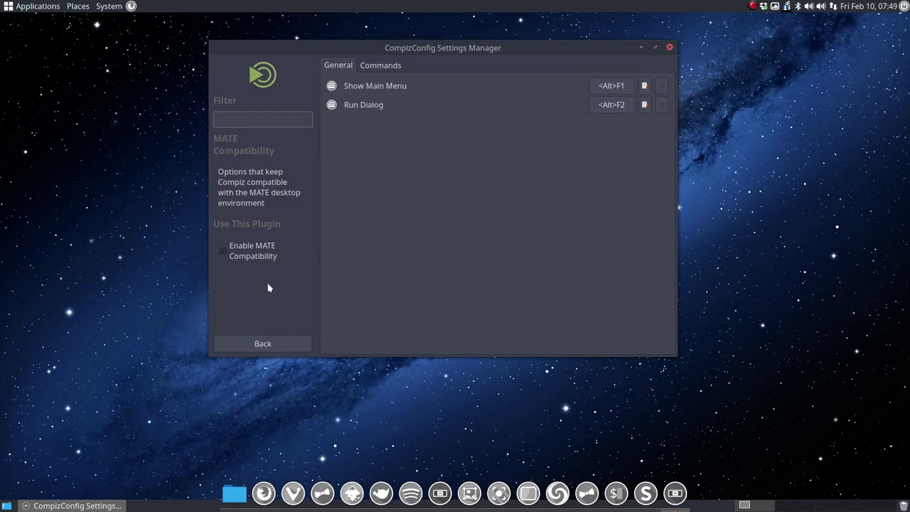
left_click(257, 345)
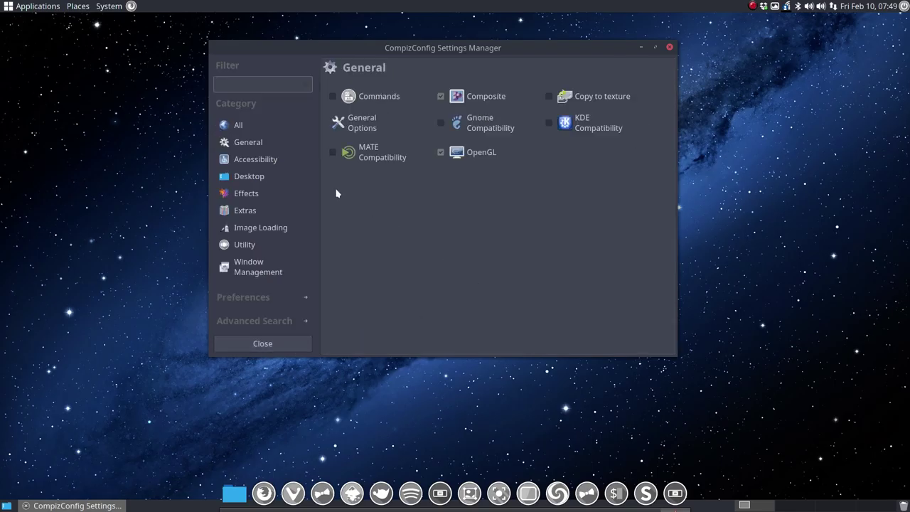
Step: Try out the Show mouse plugin's star particles around the pointer from the Accessibility category, and disable the plugin again
left_click(246, 126)
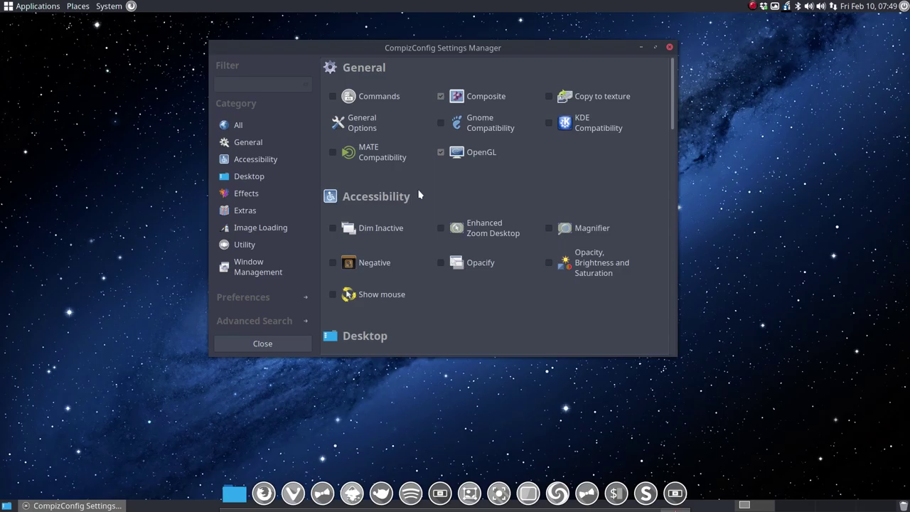
scroll(419, 195, "down", 3)
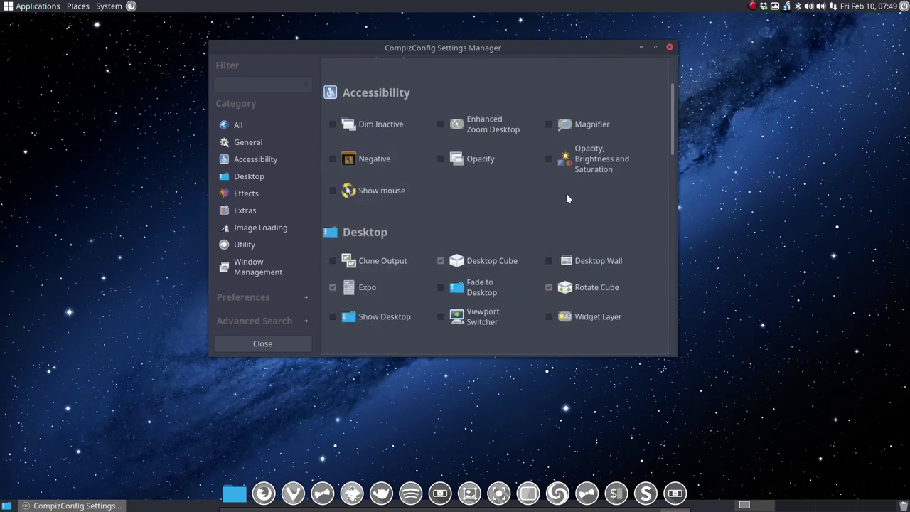
scroll(567, 198, "down", 3)
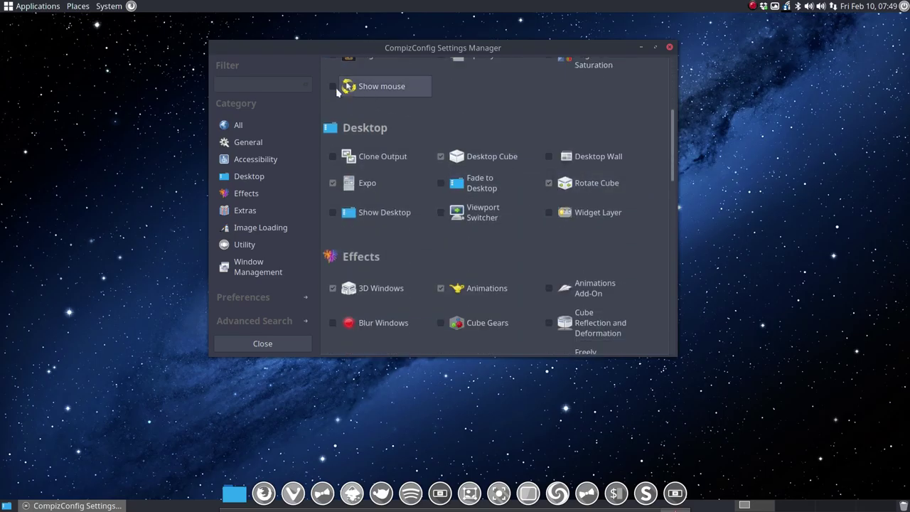
left_click(393, 90)
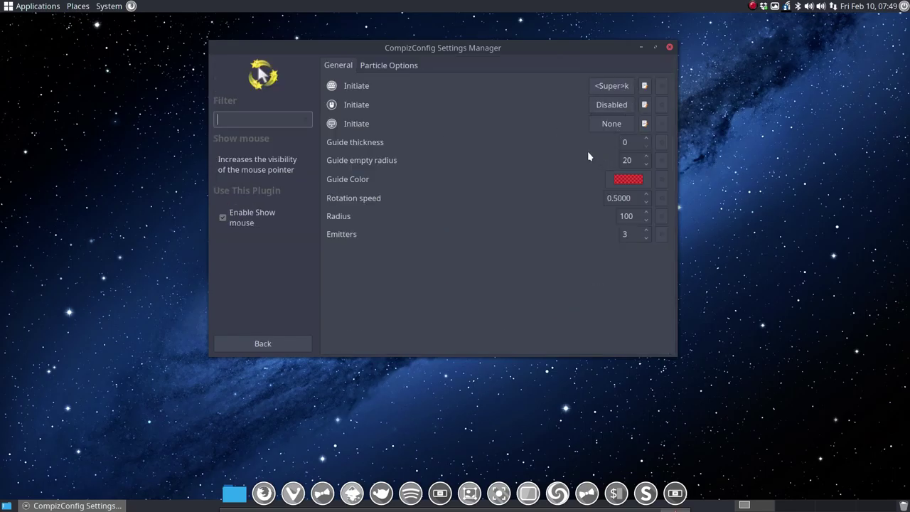
key("super+k")
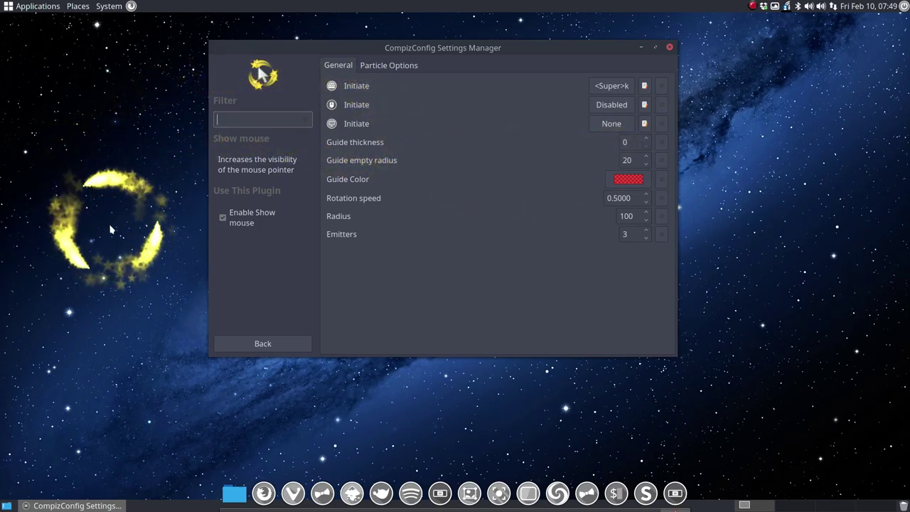
key("super+k")
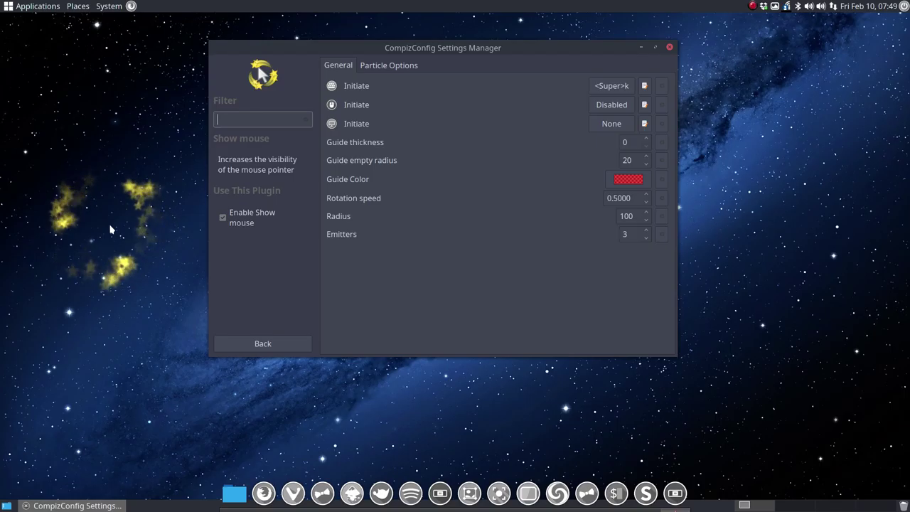
left_click(226, 217)
left_click(263, 338)
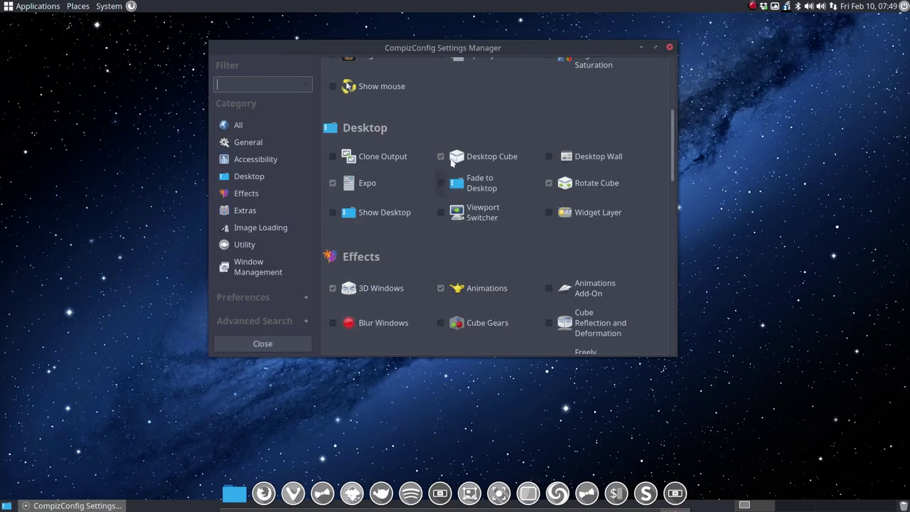
Step: Look through the plugin list from Effects down to Window Management, and close CompizConfig Settings Manager
scroll(568, 213, "down", 3)
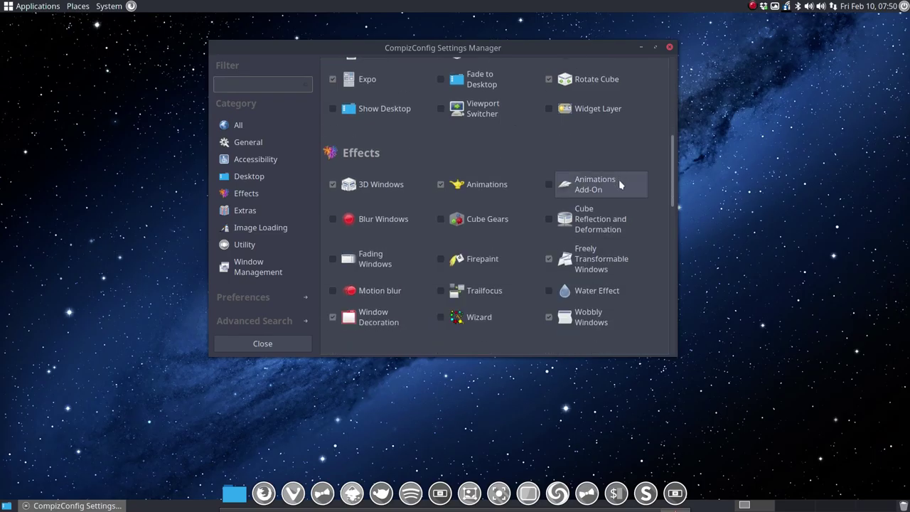
scroll(615, 181, "down", 1)
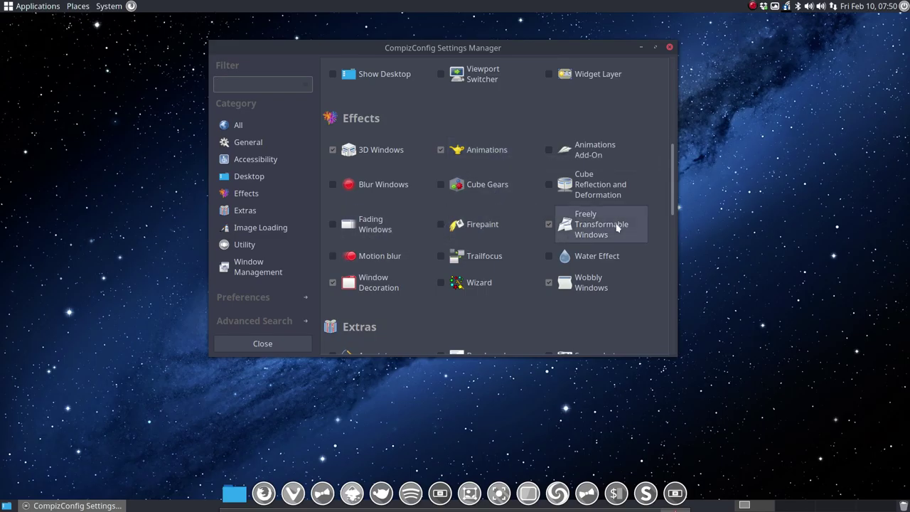
scroll(364, 225, "down", 3)
scroll(364, 224, "down", 3)
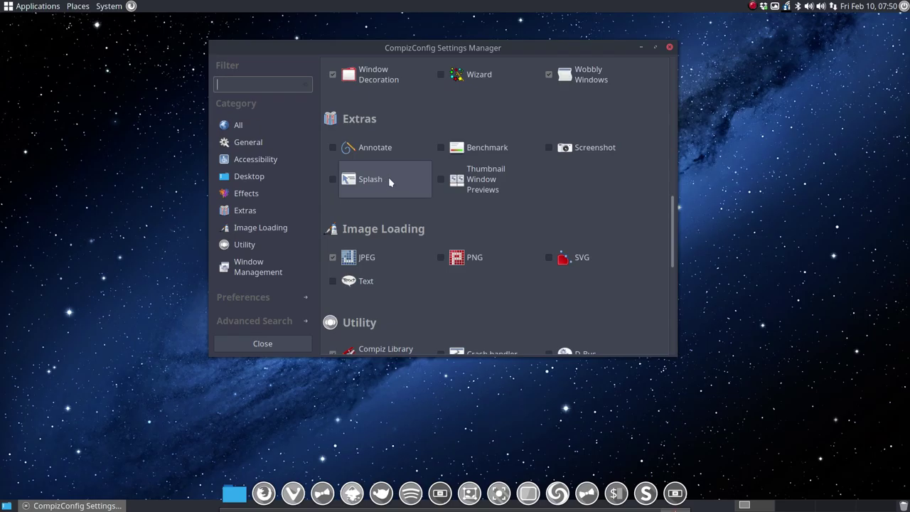
scroll(498, 215, "down", 6)
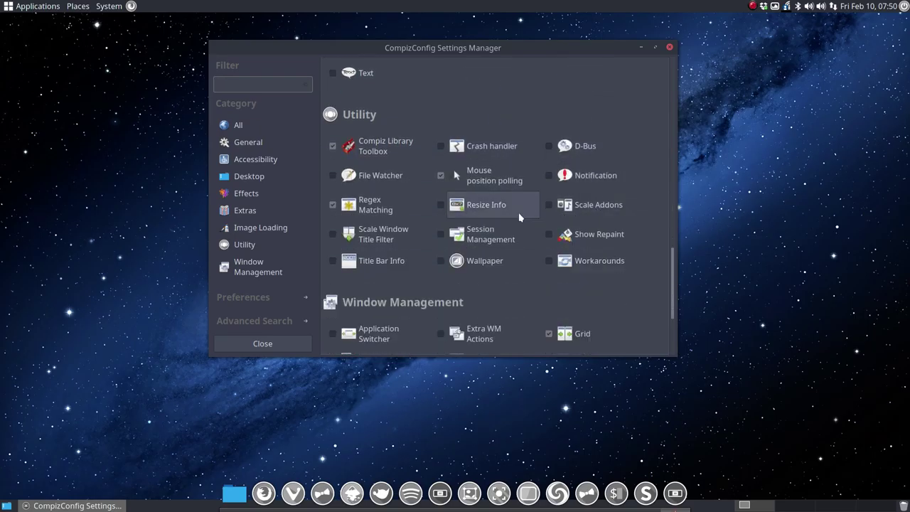
scroll(506, 262, "down", 4)
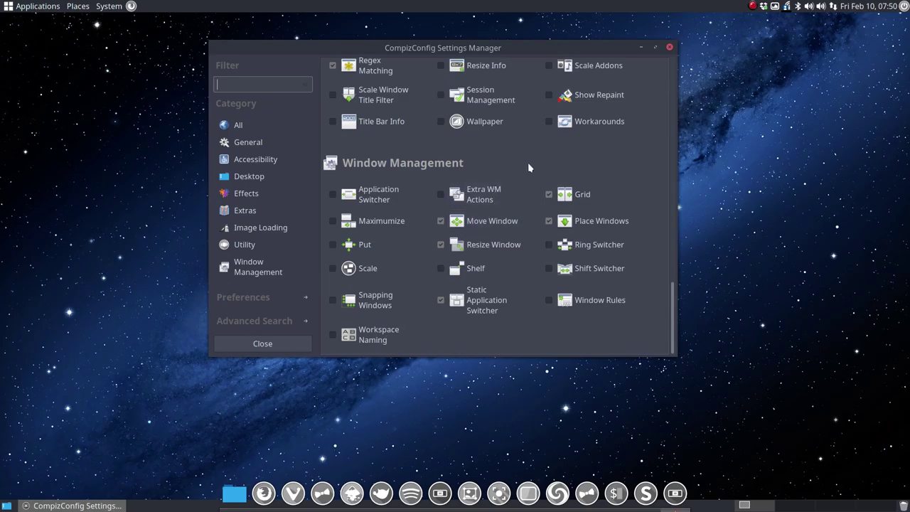
scroll(506, 174, "up", 20)
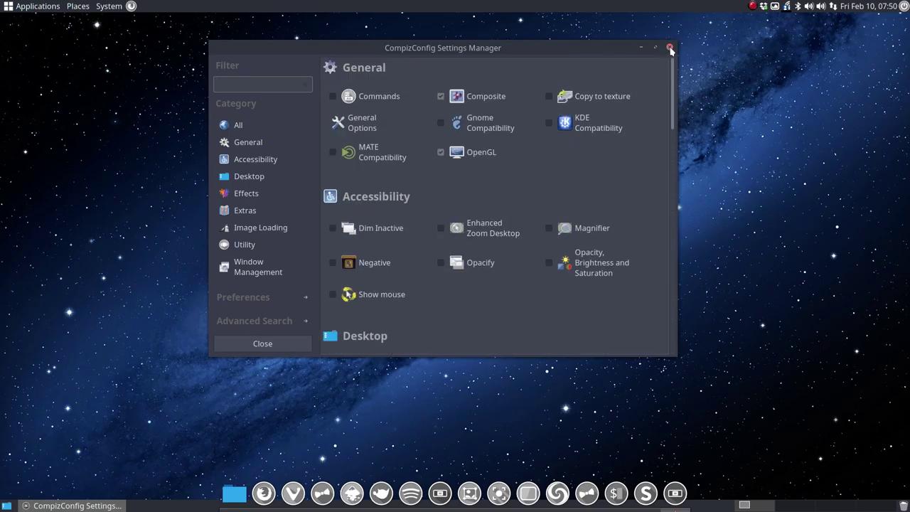
left_click(670, 48)
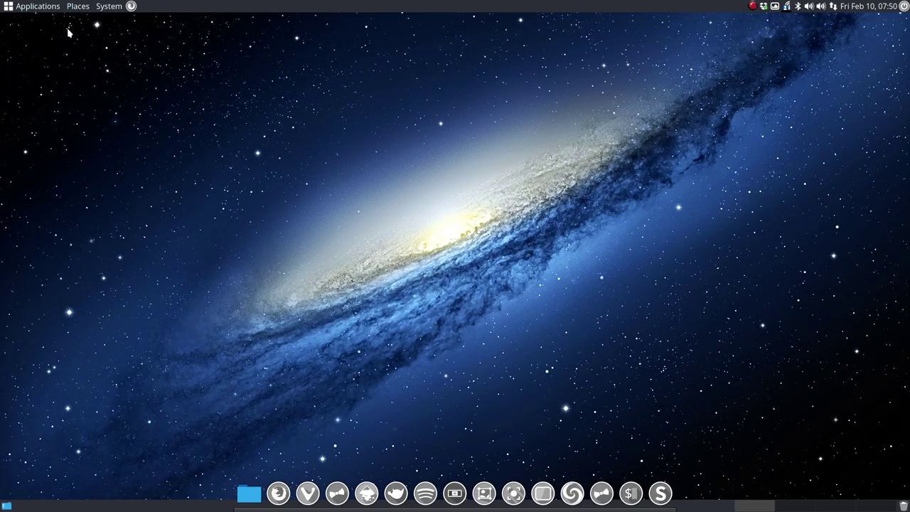
Step: Open the window settings in MATE Tweak, review the available window managers, and keep Compiz (Advanced GPU accelerated desktop effects)
left_click(107, 10)
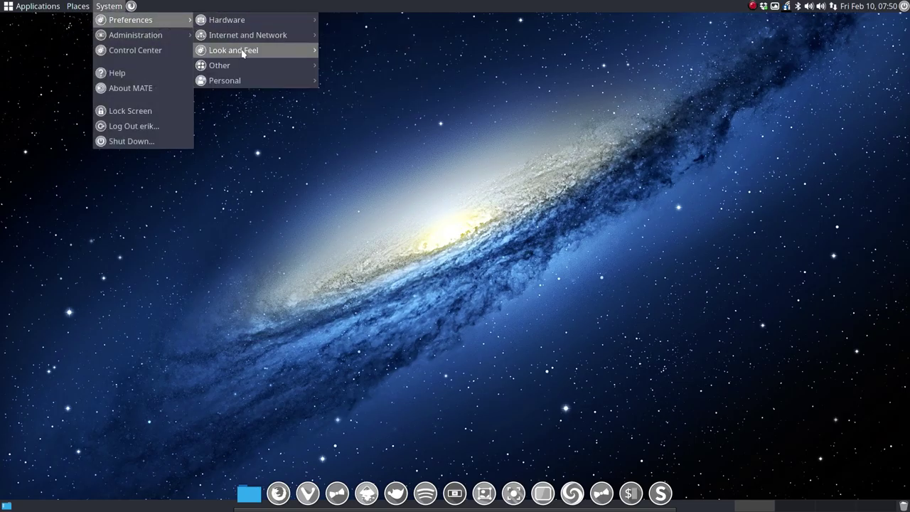
mouse_move(243, 54)
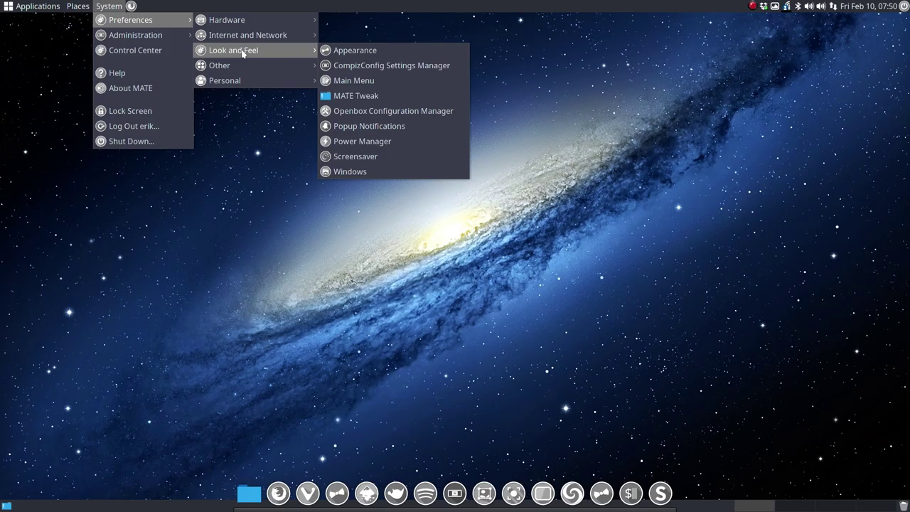
left_click(372, 95)
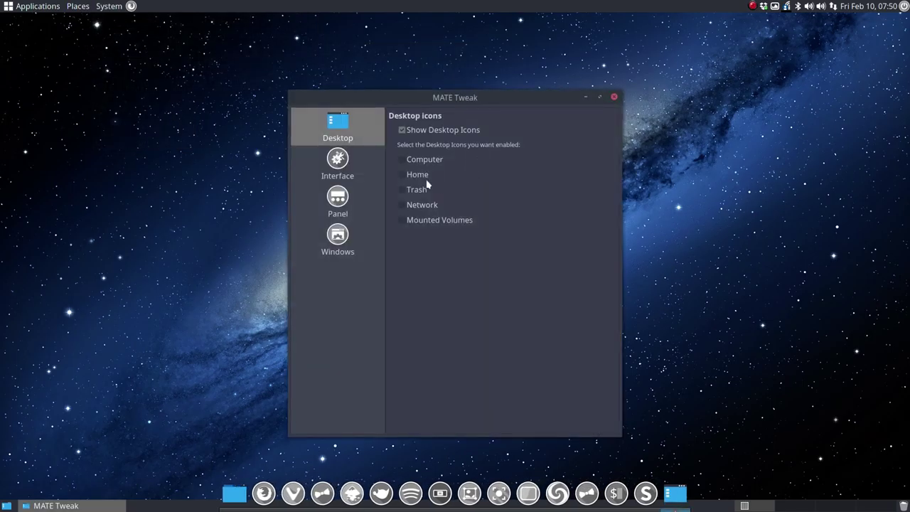
left_click(344, 248)
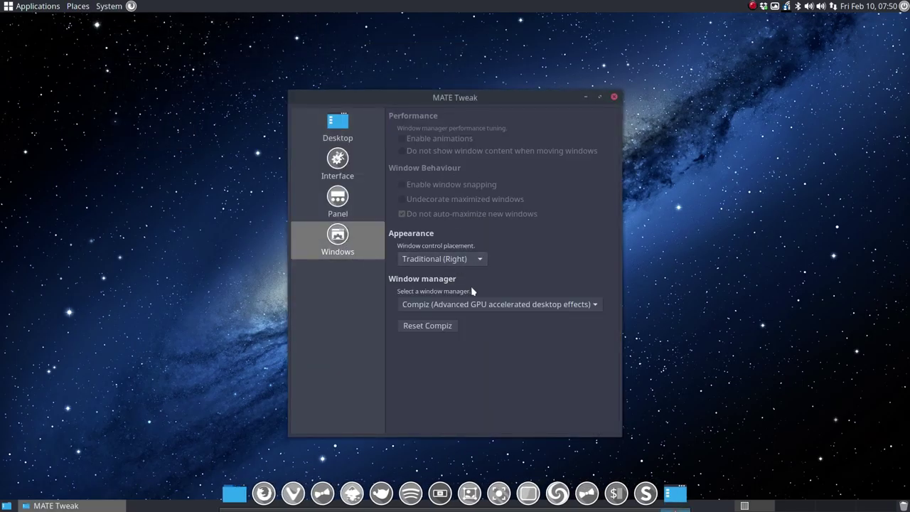
left_click(471, 305)
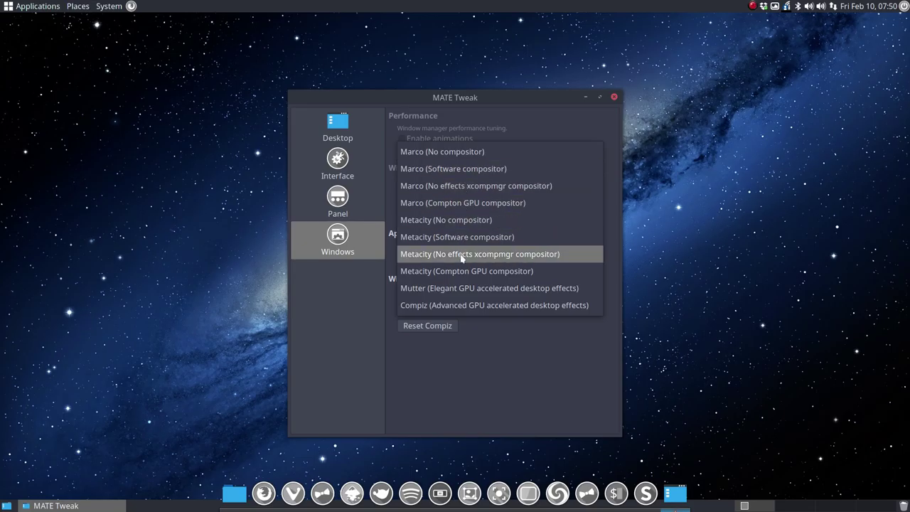
left_click(504, 305)
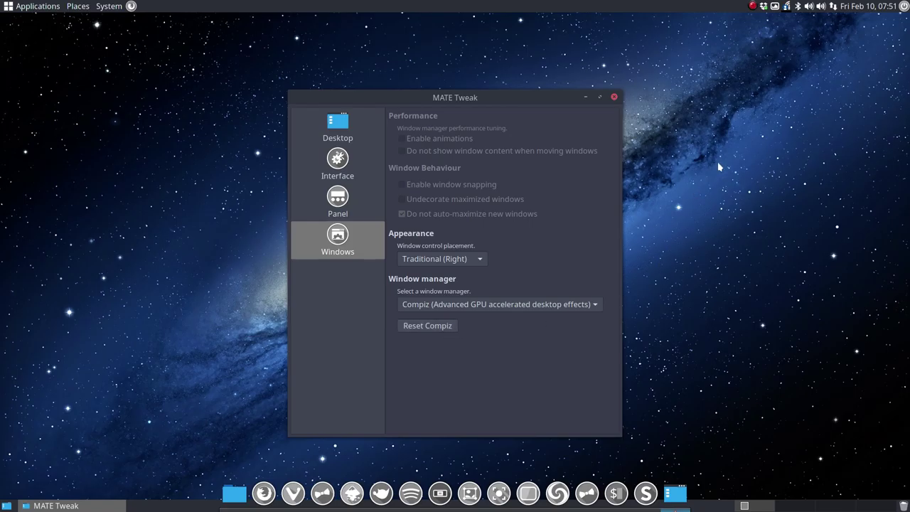
left_click(751, 8)
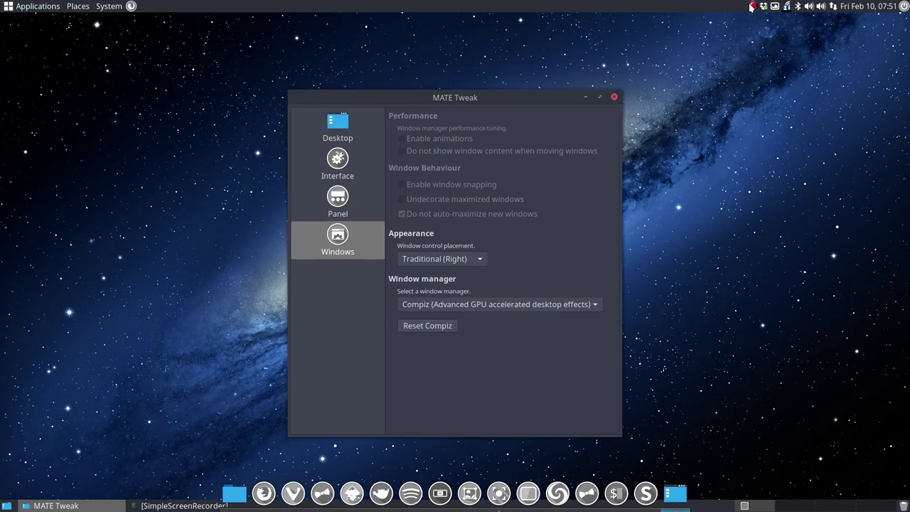